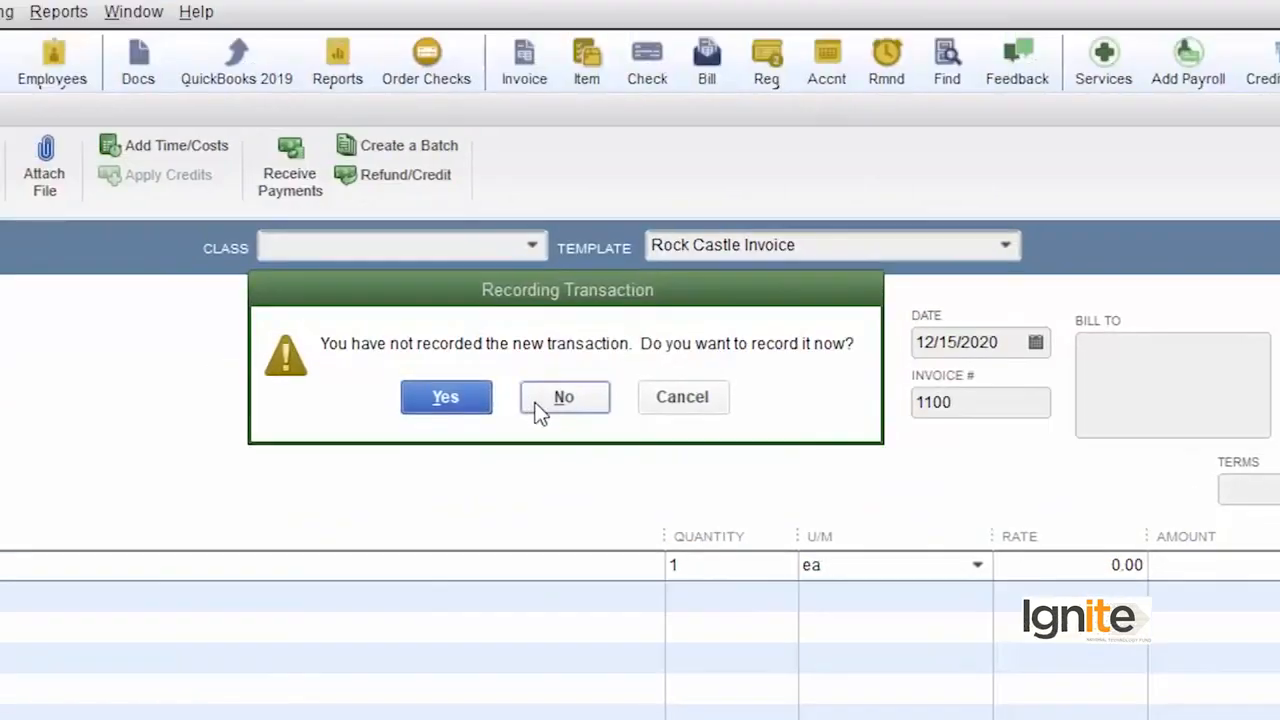
Step: Discard the unrecorded invoice and enable price levels in the company-wide Sales & Customers preferences, accepting that all open windows close
{"action": "left_click", "coordinate": [531, 400]}
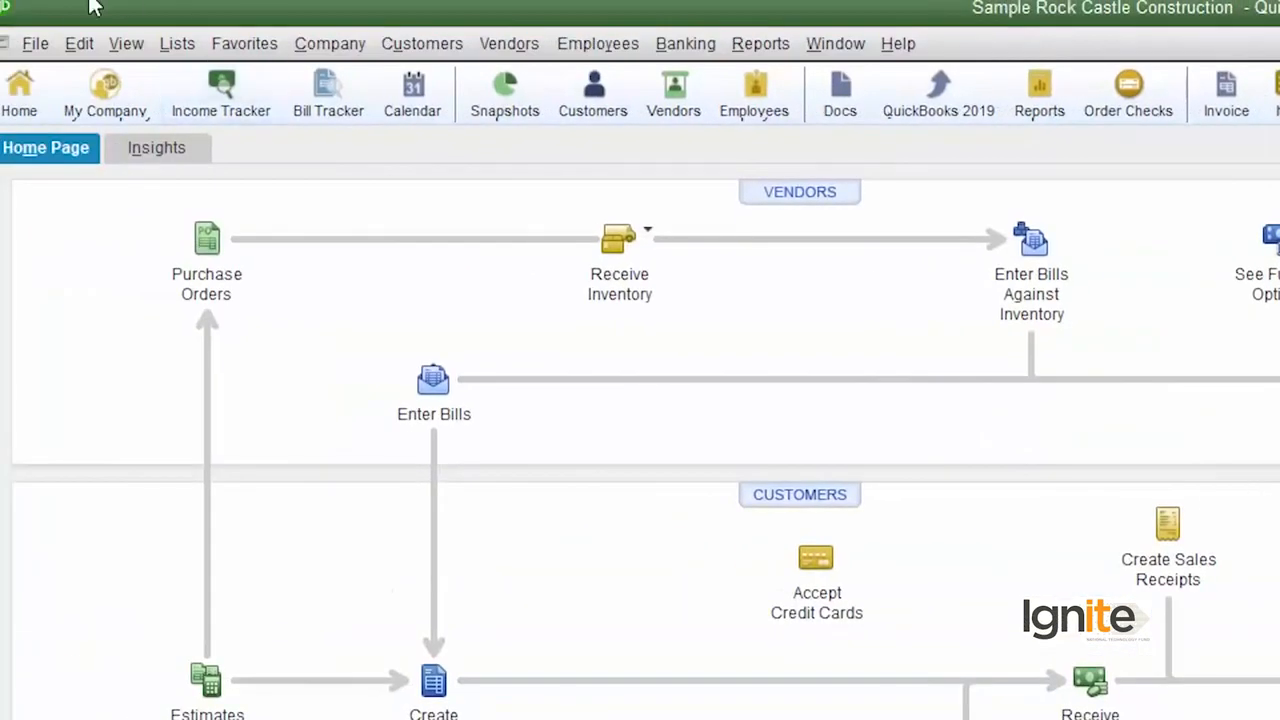
{"action": "left_click", "coordinate": [91, 47]}
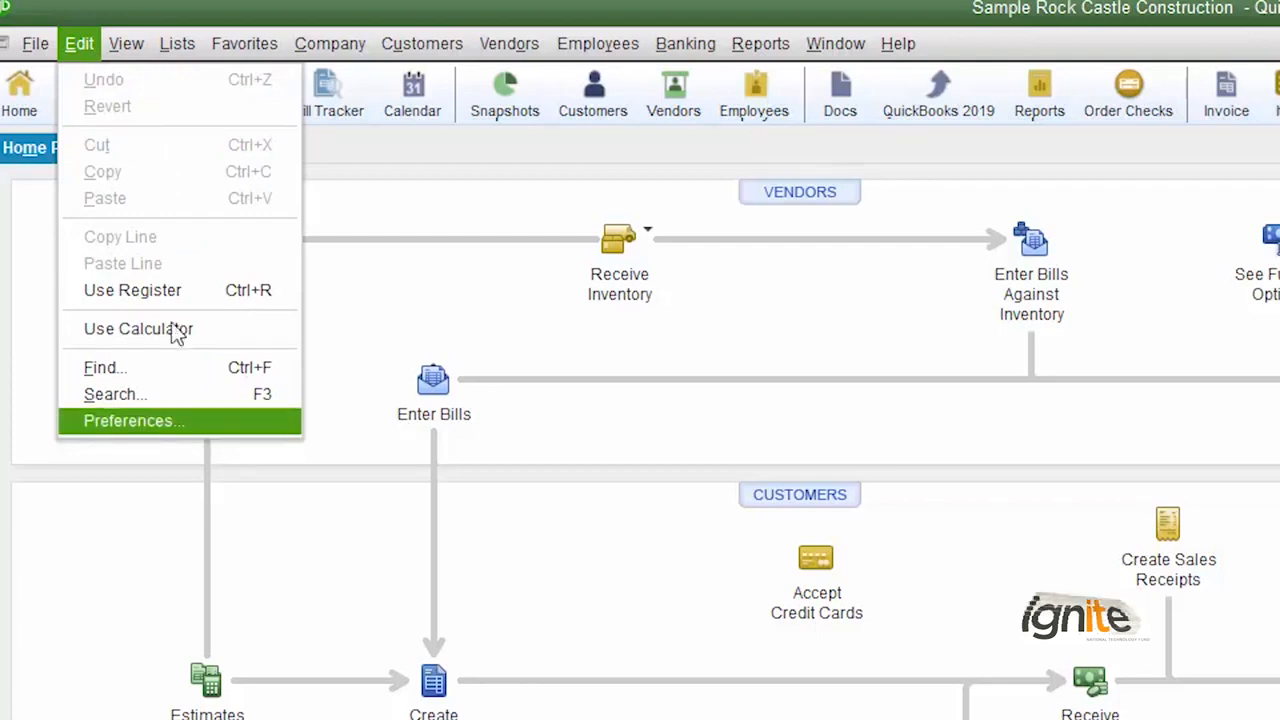
{"action": "left_click", "coordinate": [174, 426]}
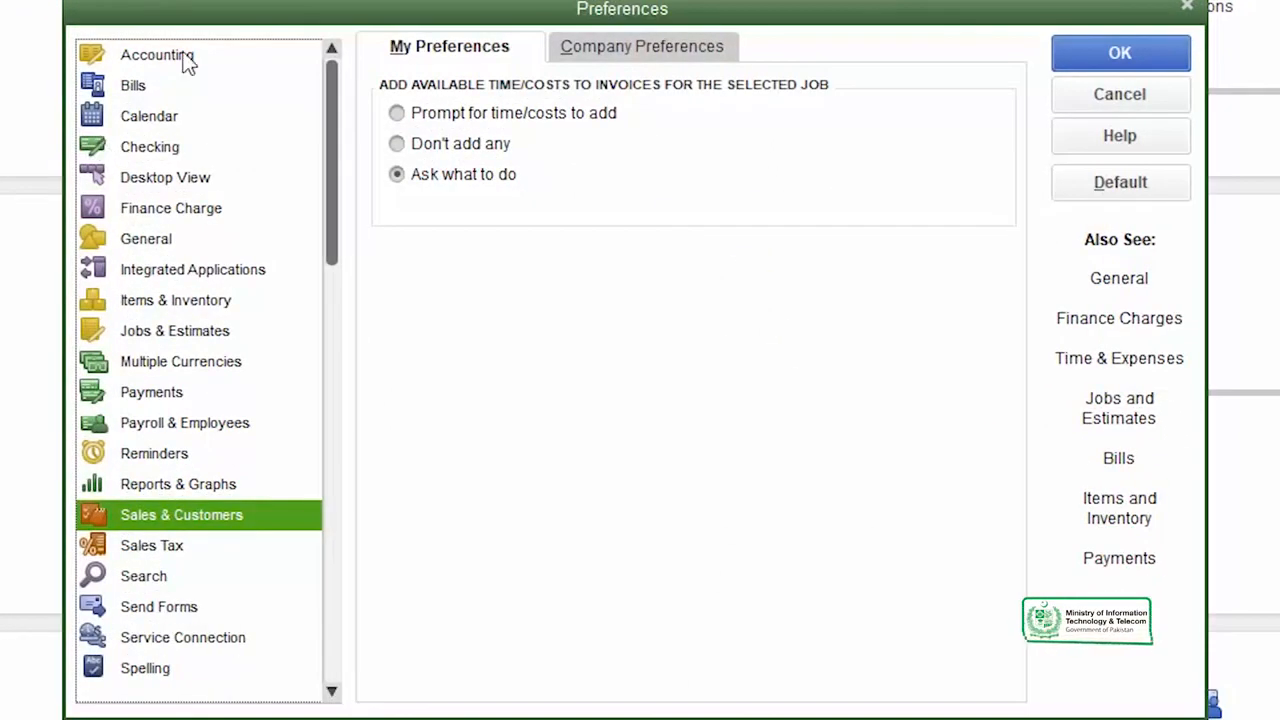
{"action": "left_click", "coordinate": [632, 50]}
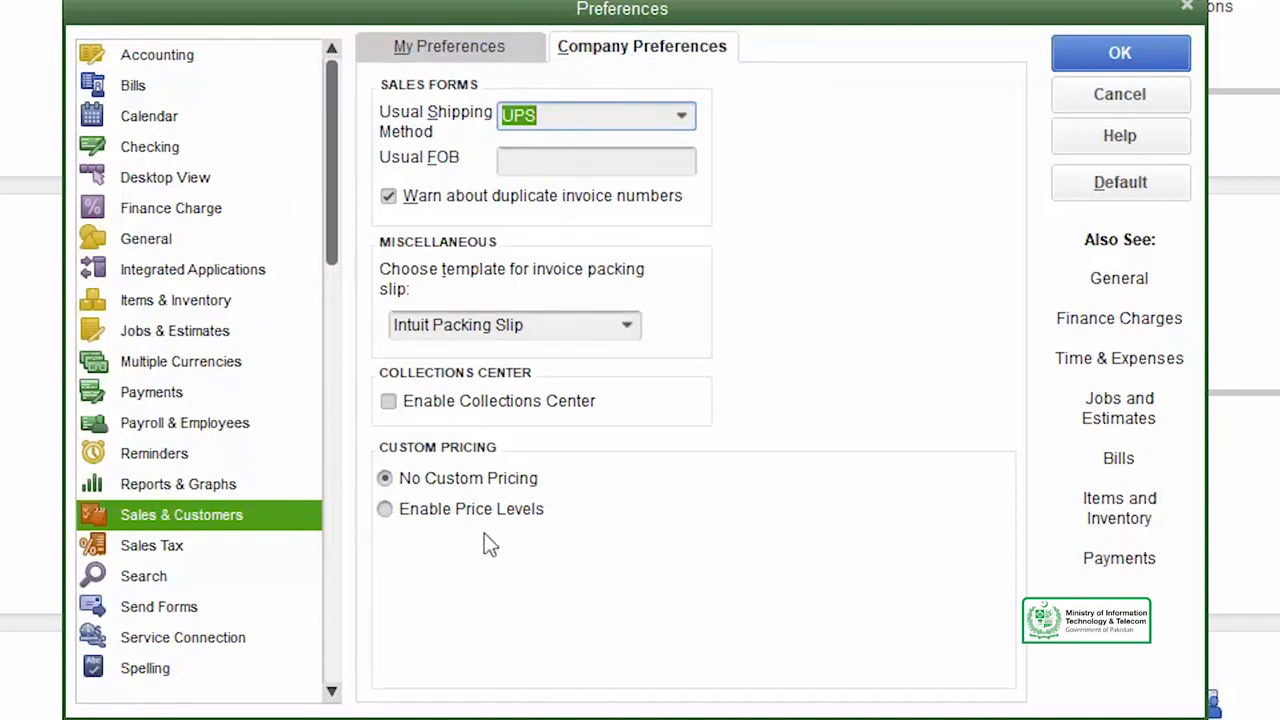
{"action": "left_click", "coordinate": [385, 510]}
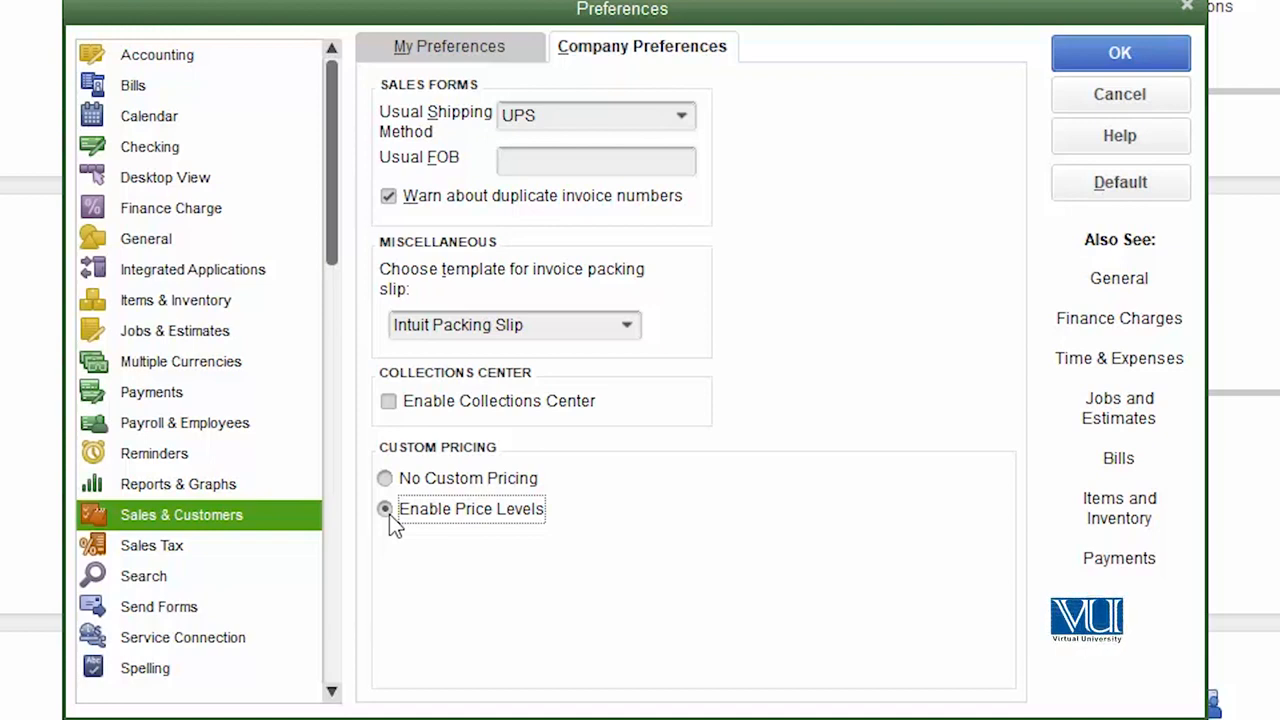
{"action": "left_click", "coordinate": [1148, 68]}
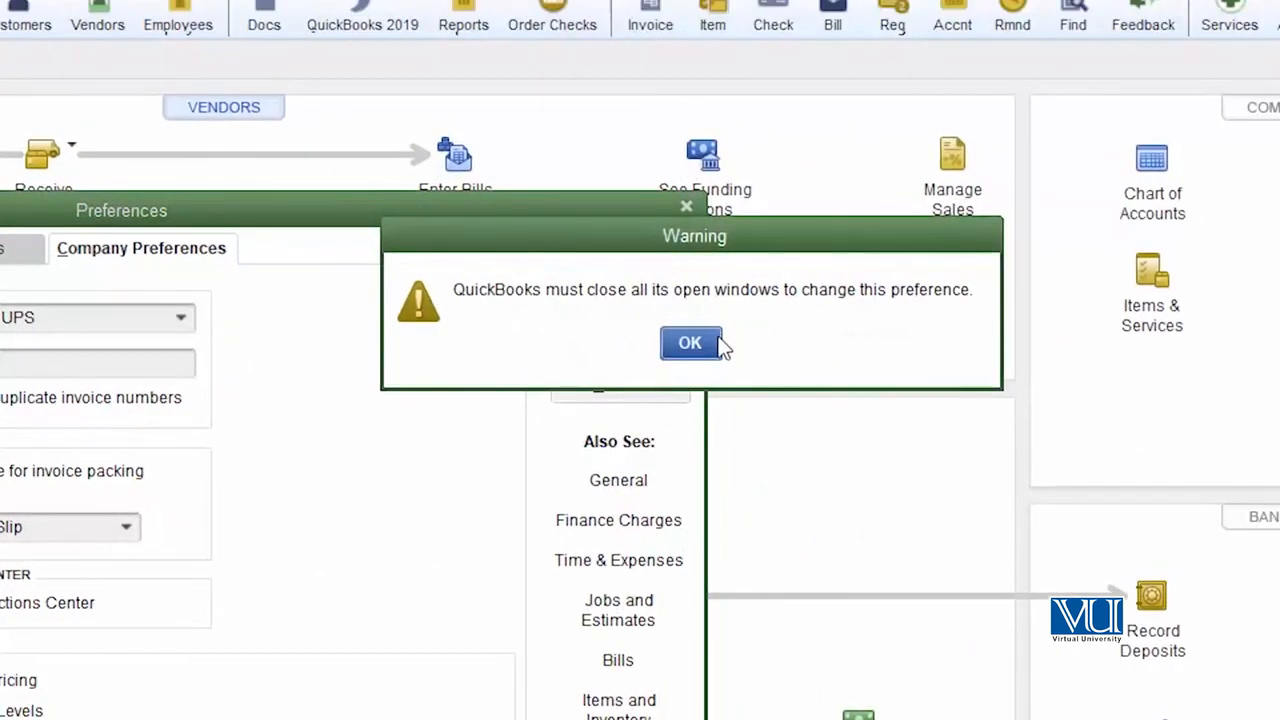
{"action": "left_click", "coordinate": [704, 342]}
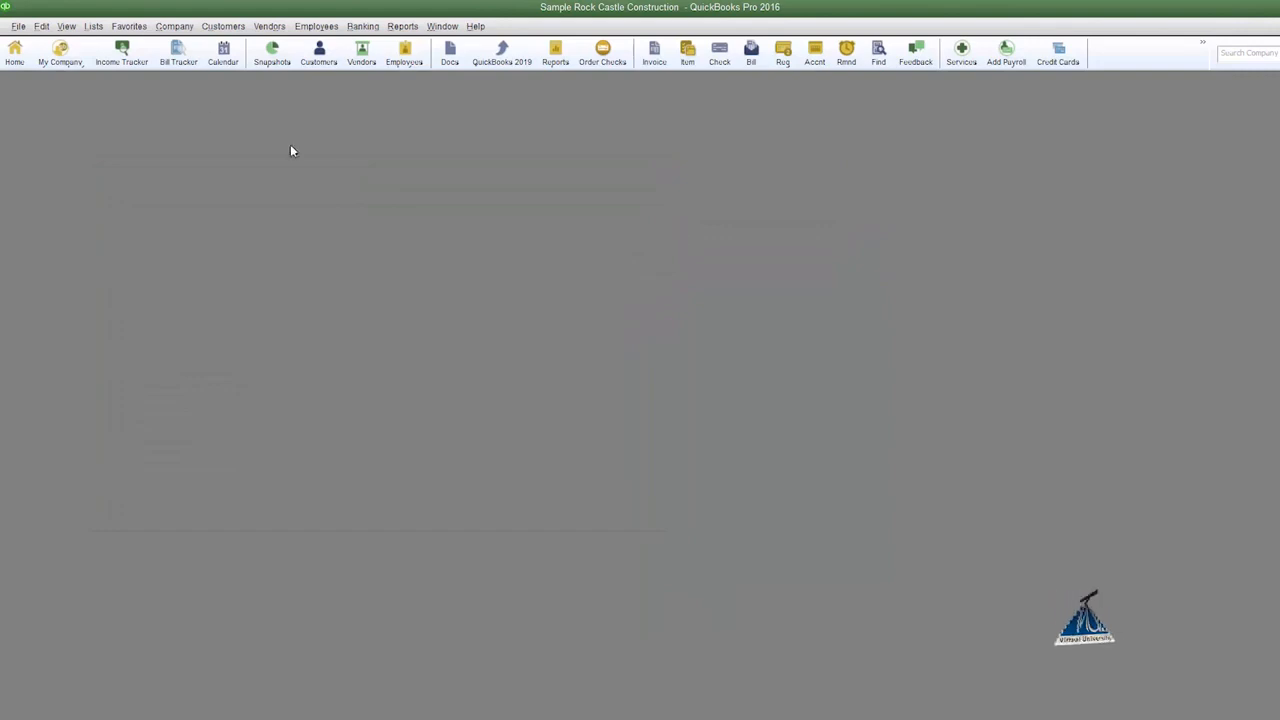
Step: Create a new invoice with Cement as its first item and view the price levels offered for its rate
{"action": "left_click", "coordinate": [24, 58]}
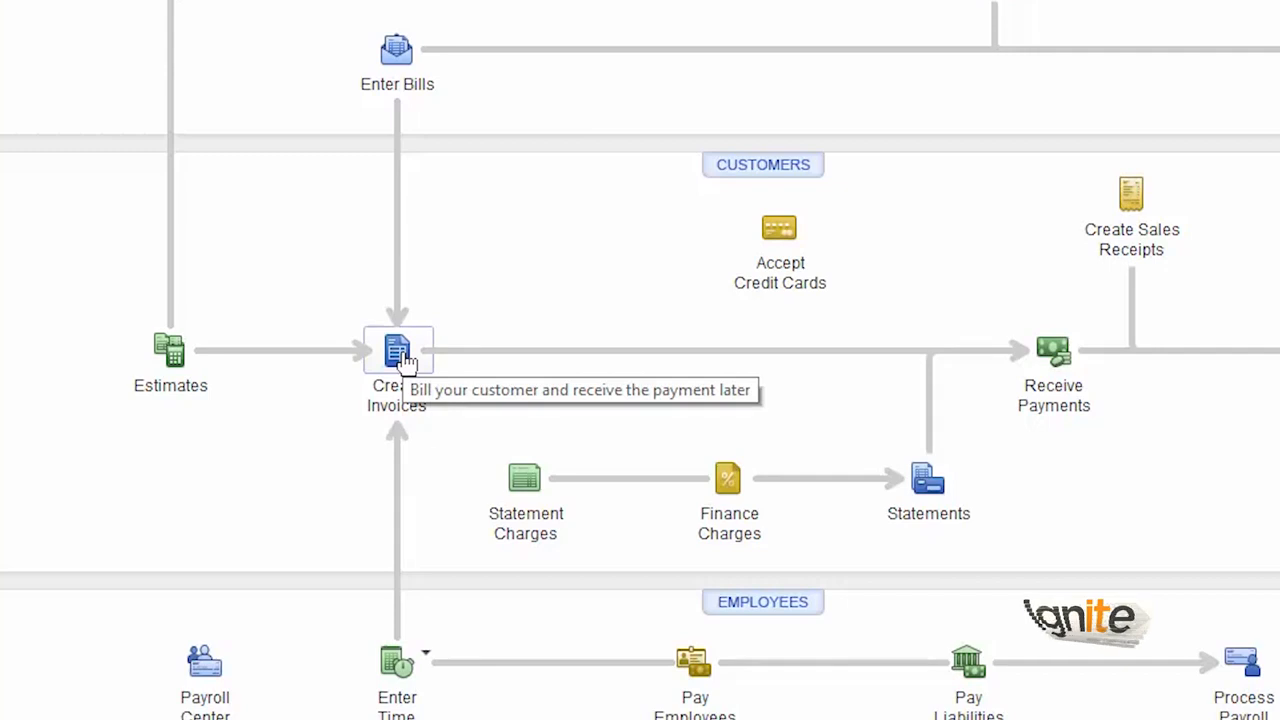
{"action": "left_click", "coordinate": [404, 356]}
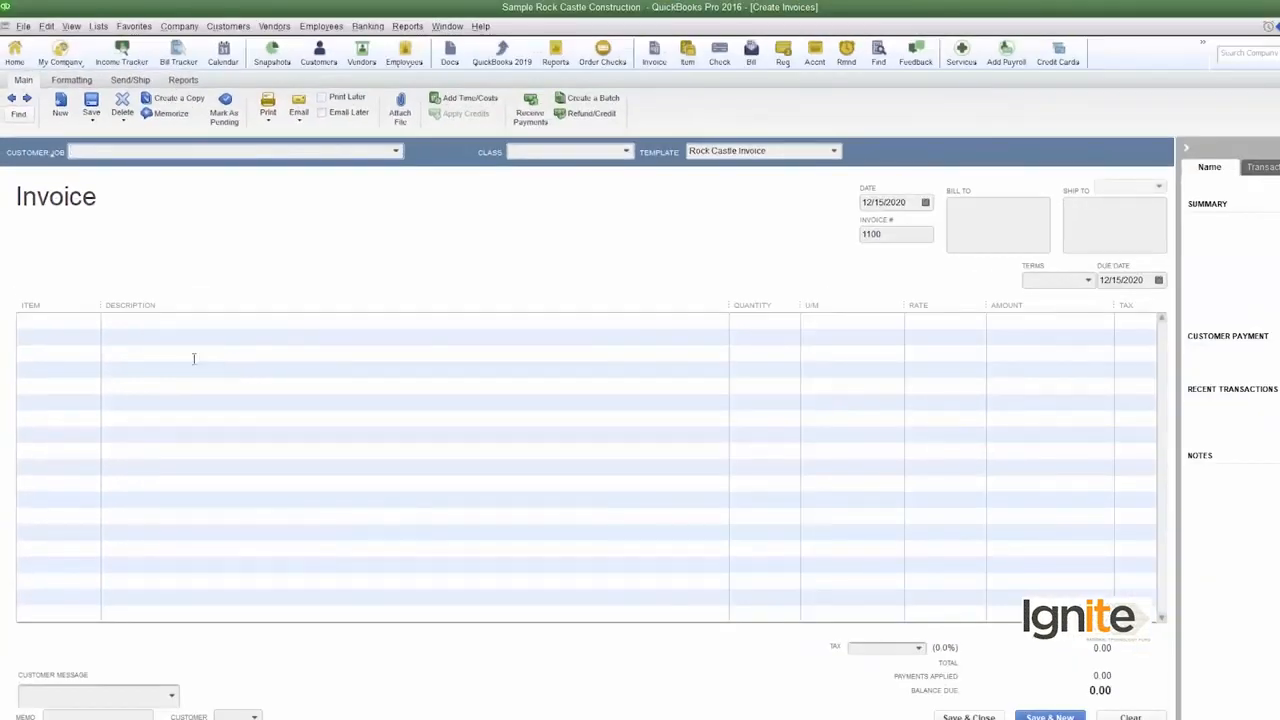
{"action": "left_click", "coordinate": [94, 325]}
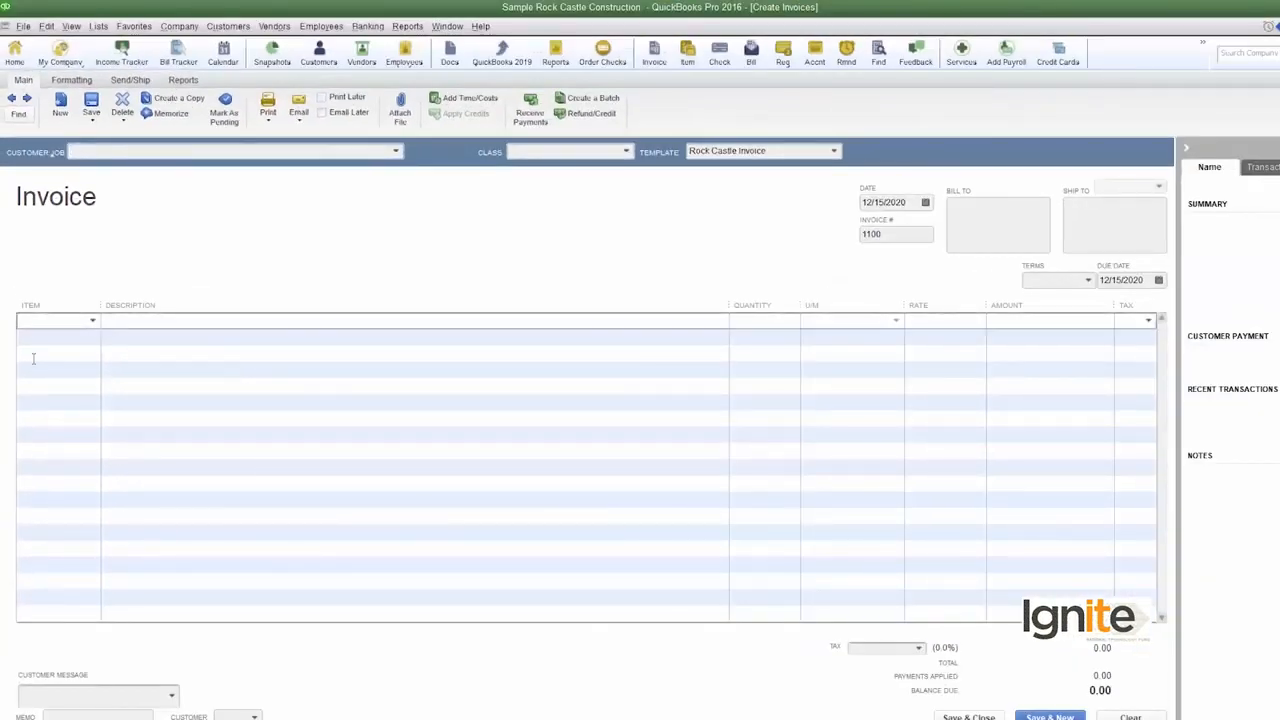
{"action": "left_click", "coordinate": [92, 320]}
{"action": "scroll", "coordinate": [139, 430], "scroll_direction": "down", "scroll_amount": 4}
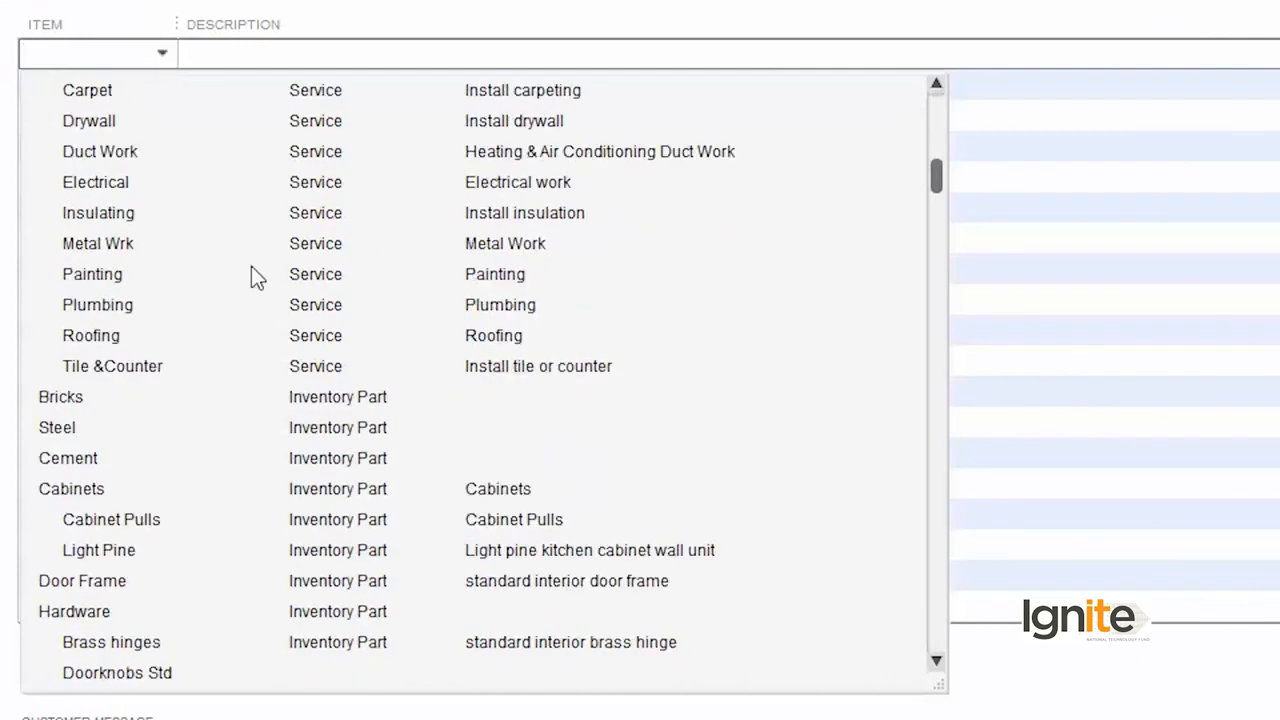
{"action": "scroll", "coordinate": [80, 369], "scroll_direction": "down", "scroll_amount": 1}
{"action": "left_click", "coordinate": [80, 367]}
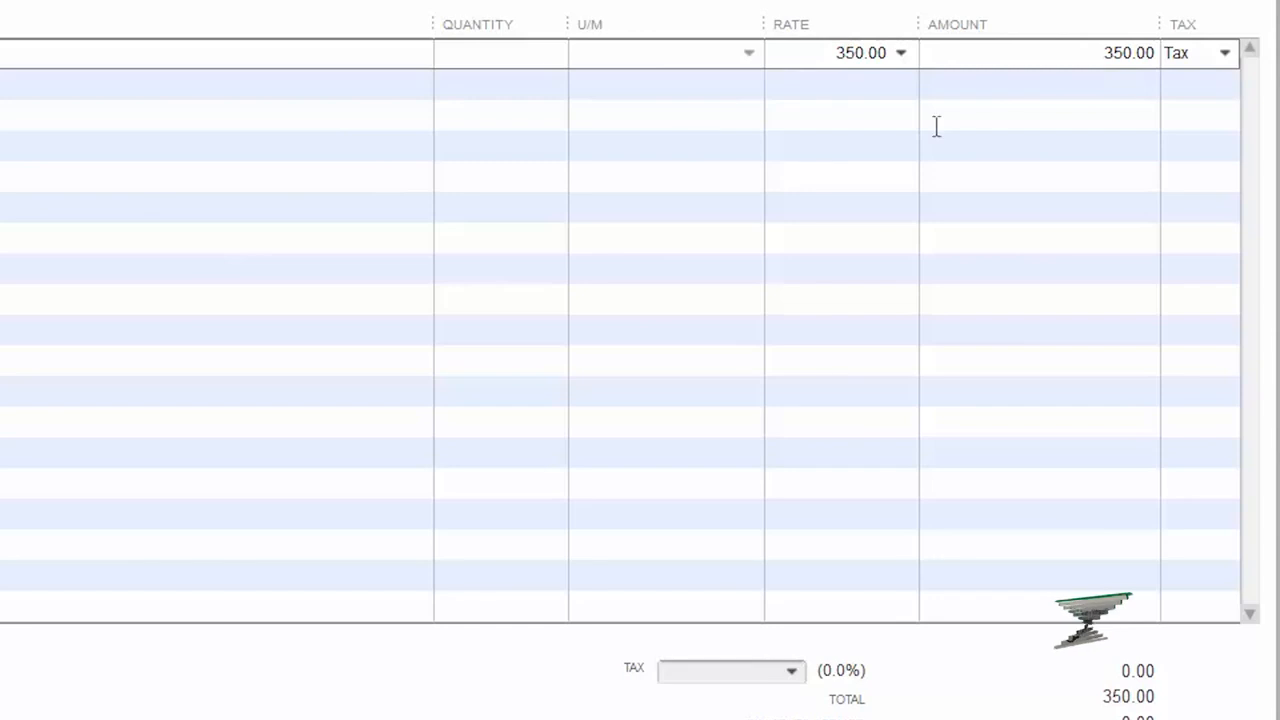
{"action": "left_click", "coordinate": [900, 52]}
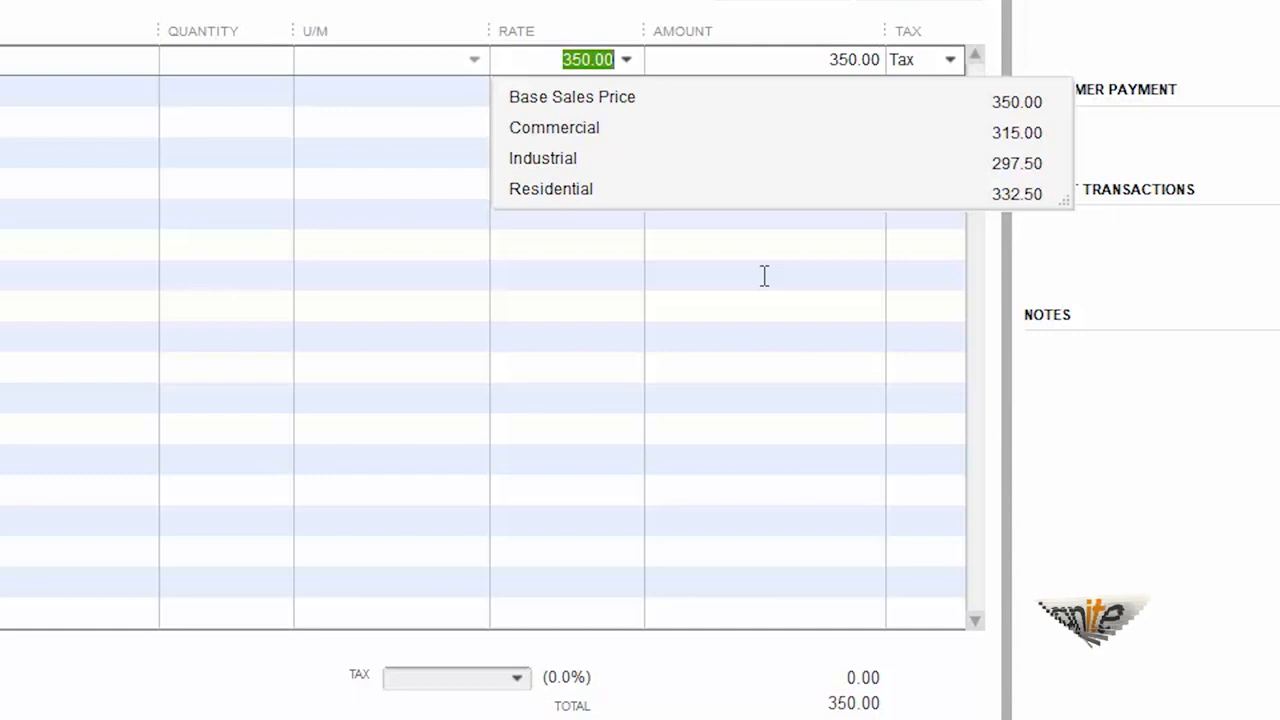
{"action": "key", "text": "Escape"}
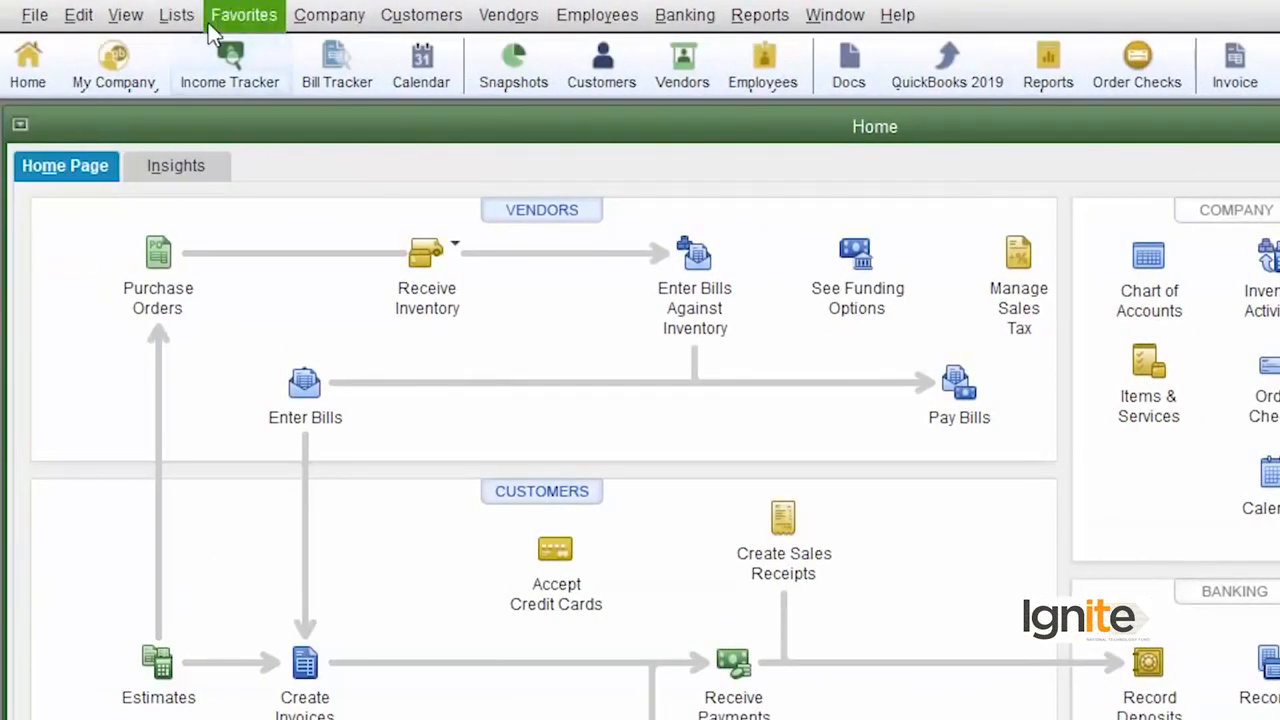
Step: Start a new price level in the Price Level List and name it "Discount 10%"
{"action": "left_click", "coordinate": [170, 18]}
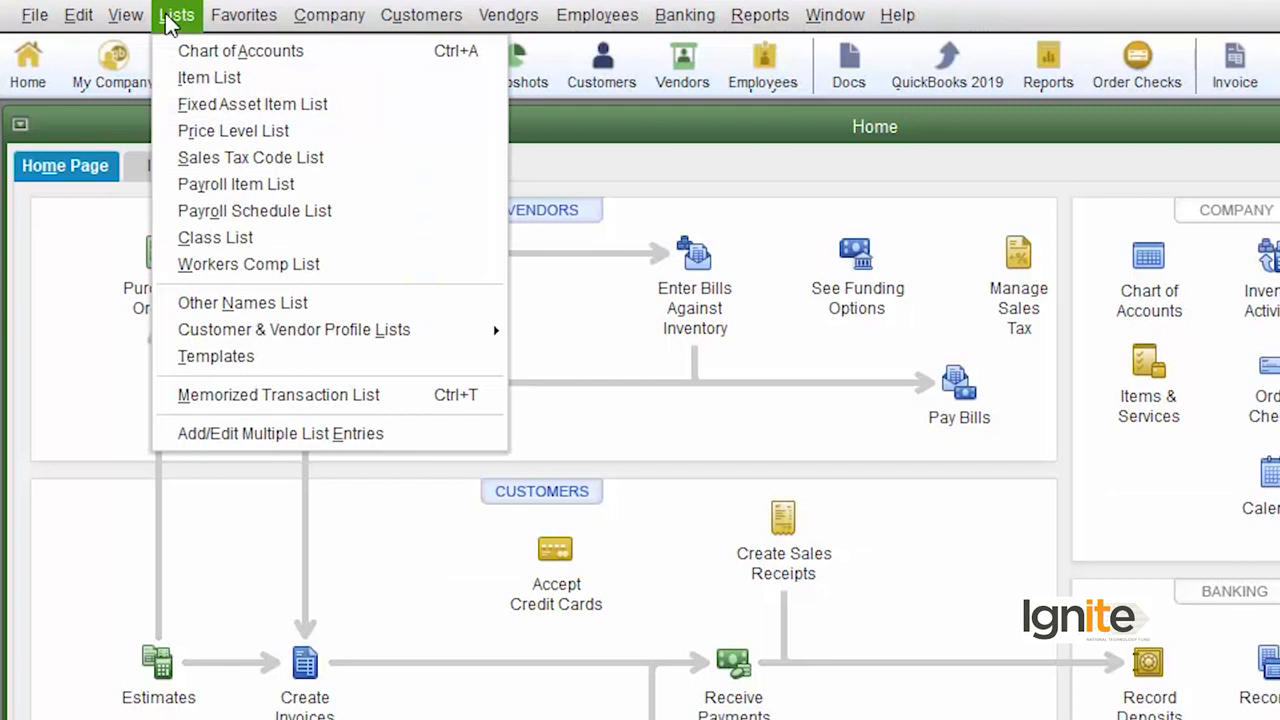
{"action": "left_click", "coordinate": [257, 131]}
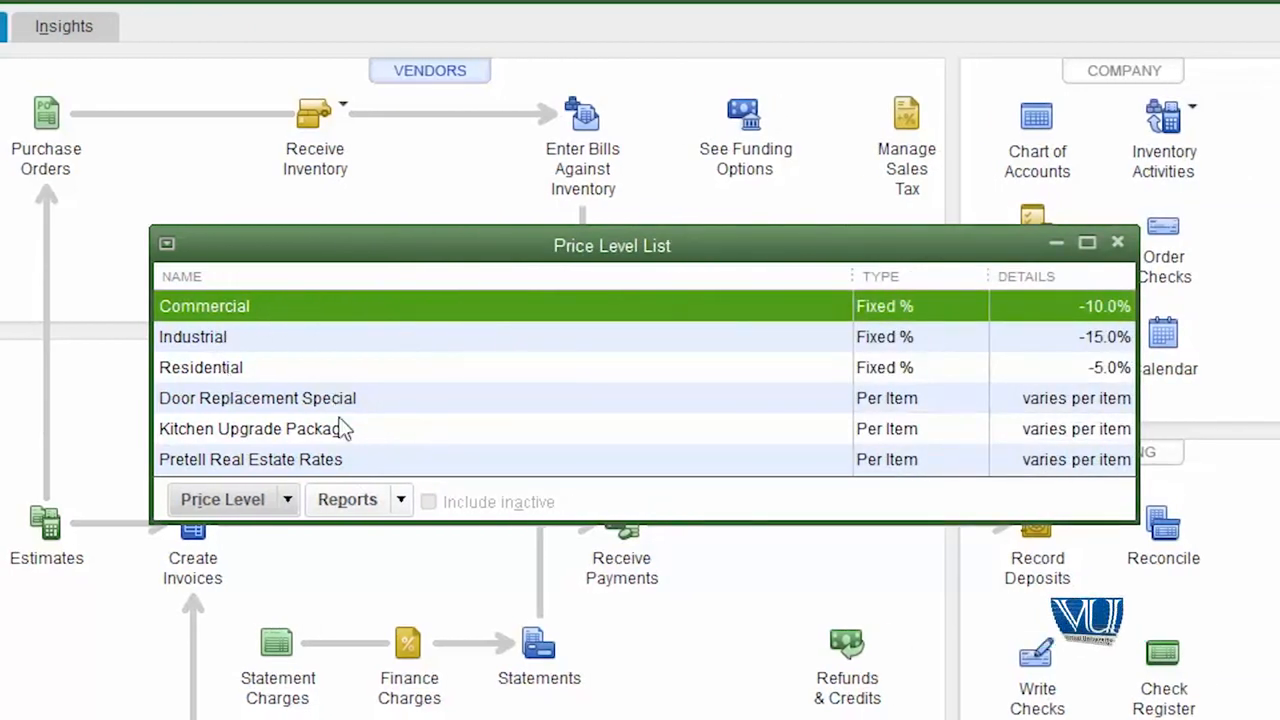
{"action": "left_click", "coordinate": [256, 512]}
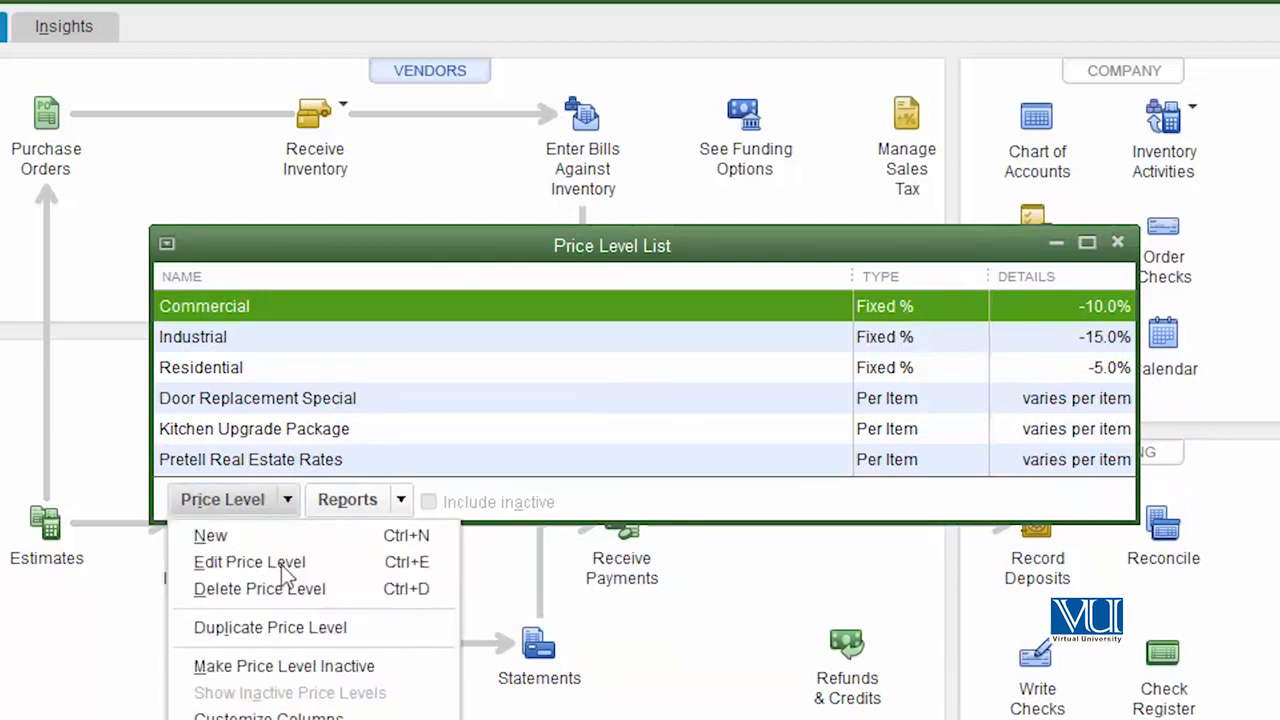
{"action": "left_click", "coordinate": [285, 532]}
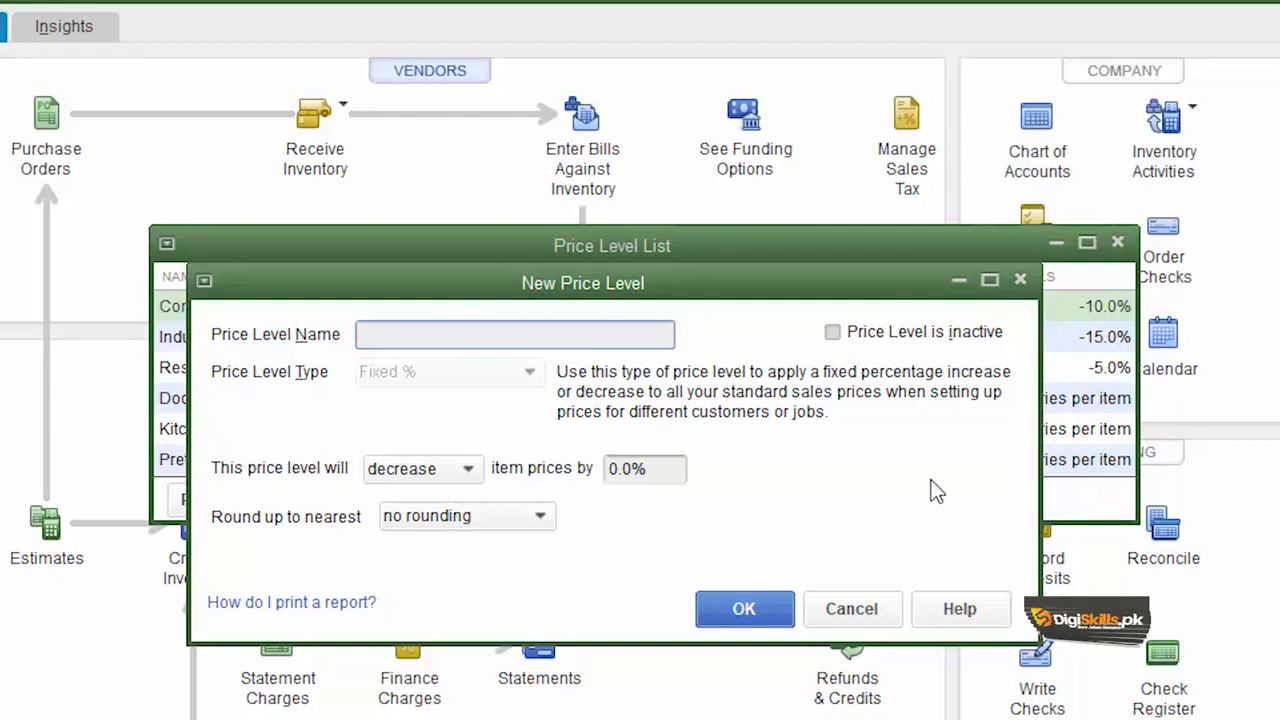
{"action": "type", "text": "Discount 10%"}
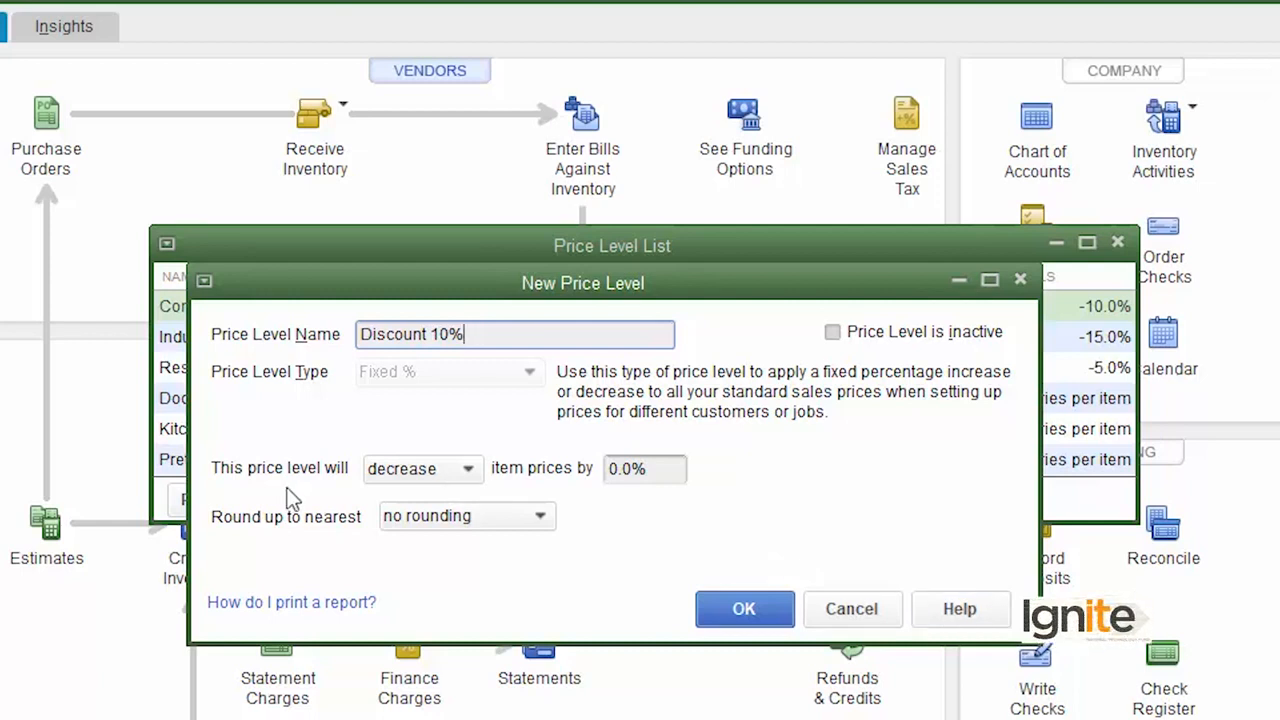
Step: Set the new price level to decrease item prices by 10.0% with no rounding, and save it
{"action": "left_click", "coordinate": [468, 467]}
{"action": "left_click", "coordinate": [468, 467]}
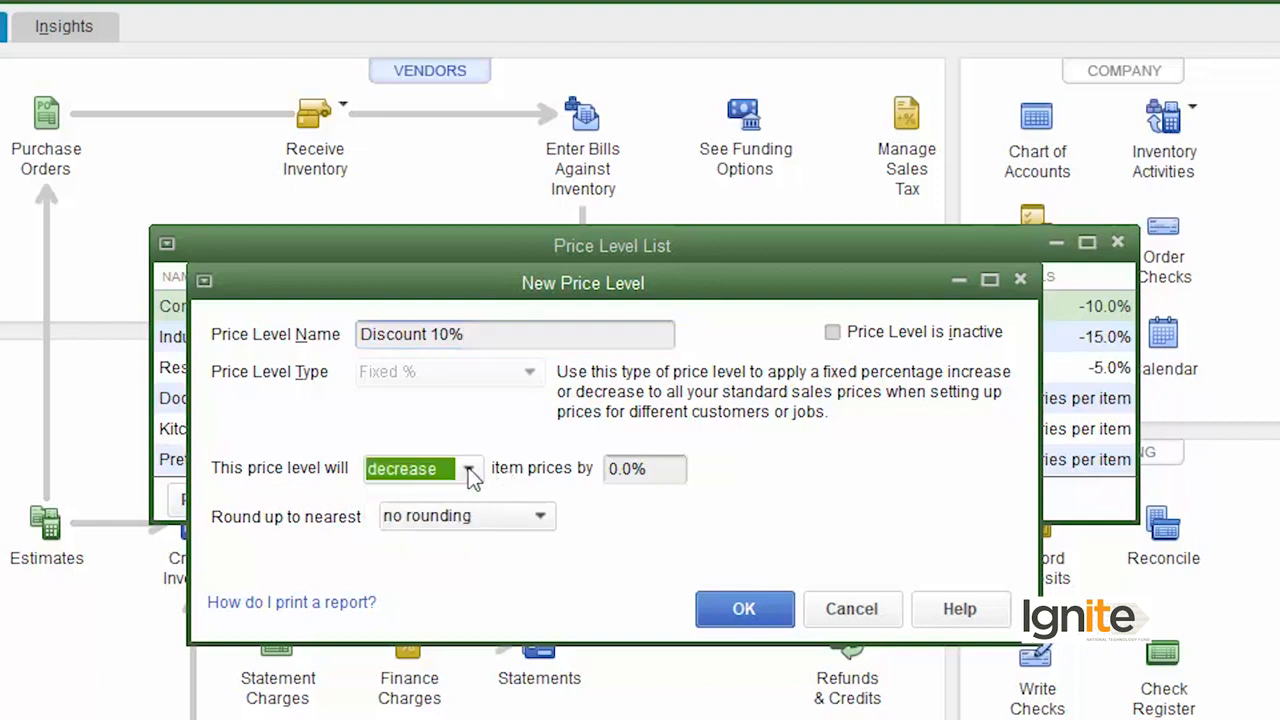
{"action": "left_click", "coordinate": [611, 468]}
{"action": "type", "text": "1"}
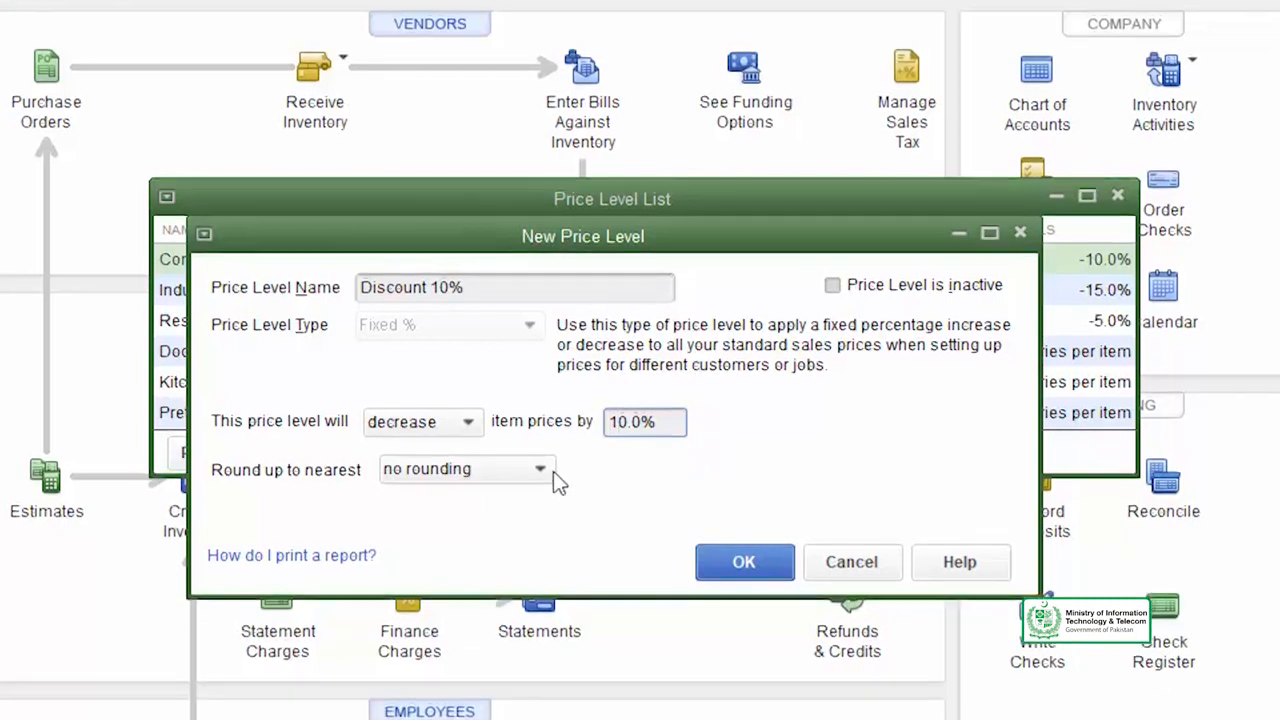
{"action": "left_click", "coordinate": [540, 469]}
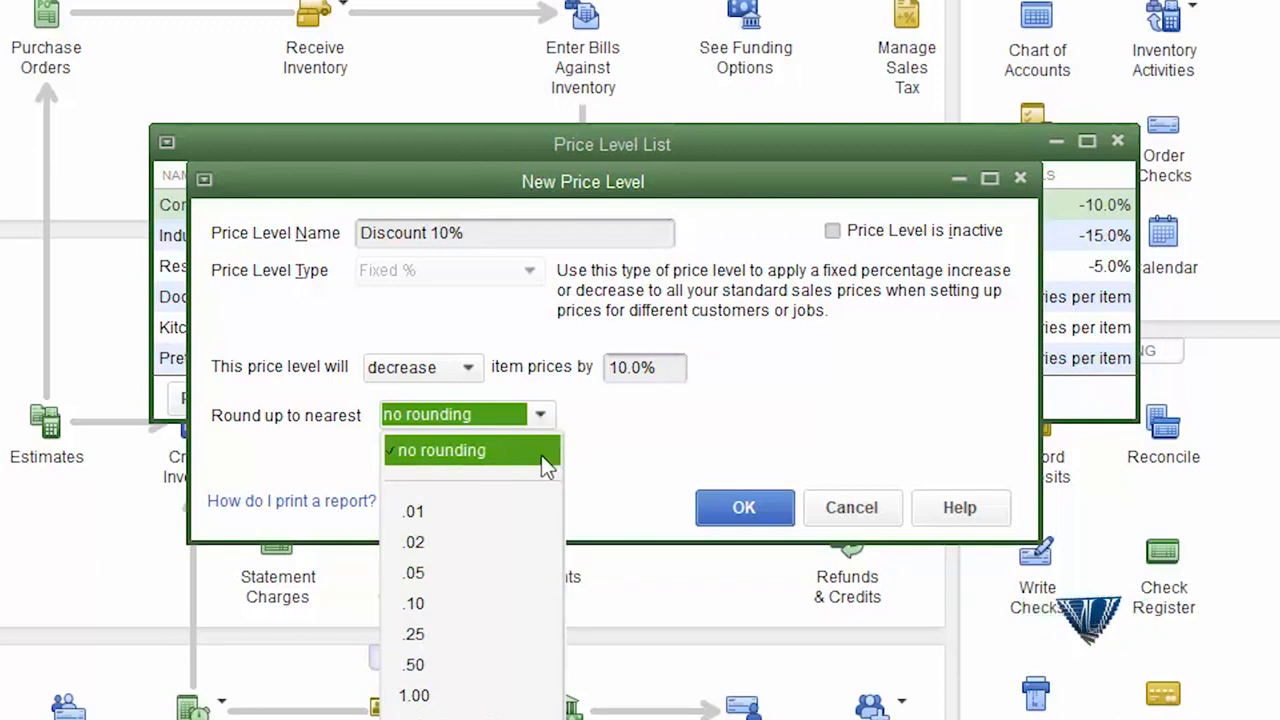
{"action": "left_click", "coordinate": [542, 455]}
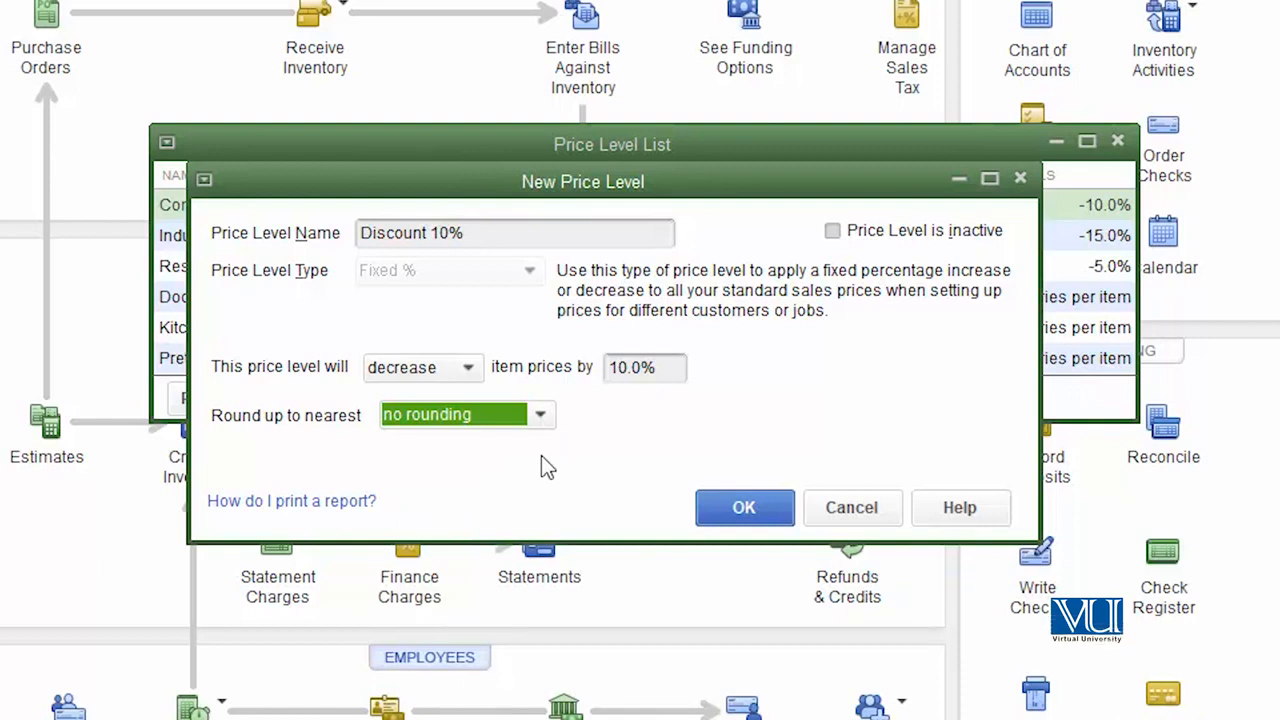
{"action": "left_click", "coordinate": [760, 512]}
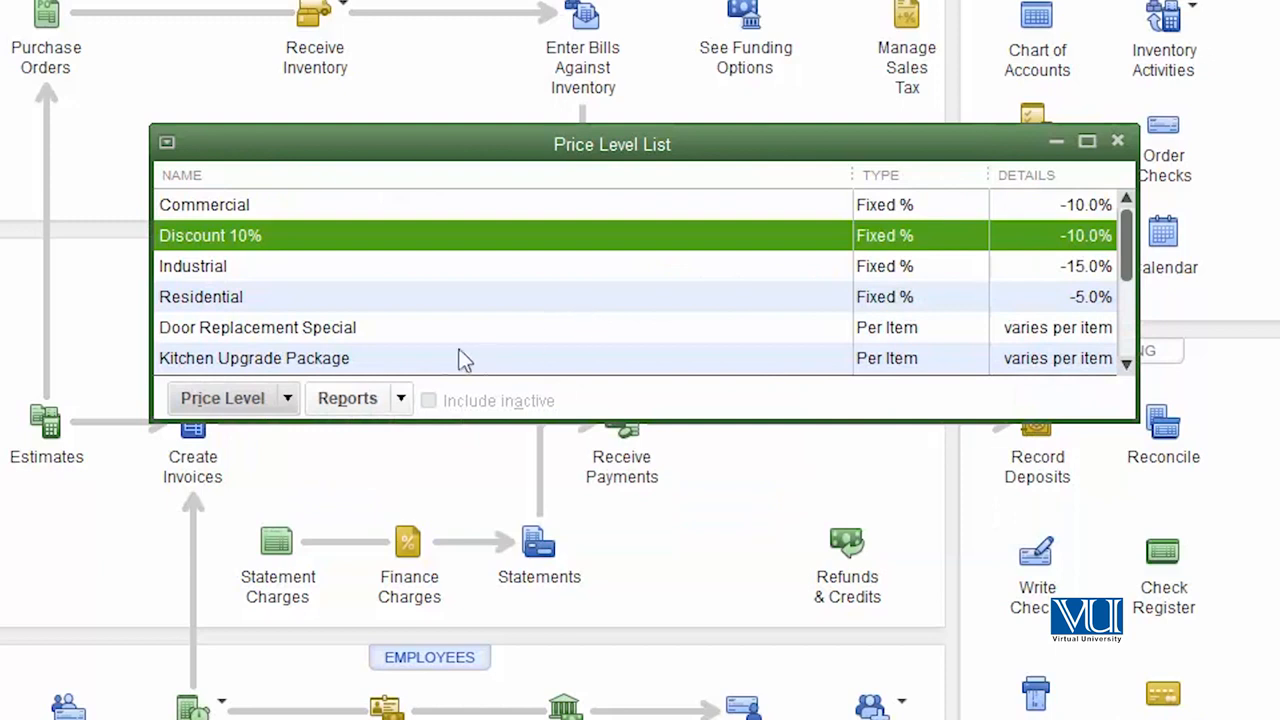
Step: Add a price level named "With Trans" that increases item prices by 10.0%, and close the Price Level List
{"action": "left_click", "coordinate": [288, 402]}
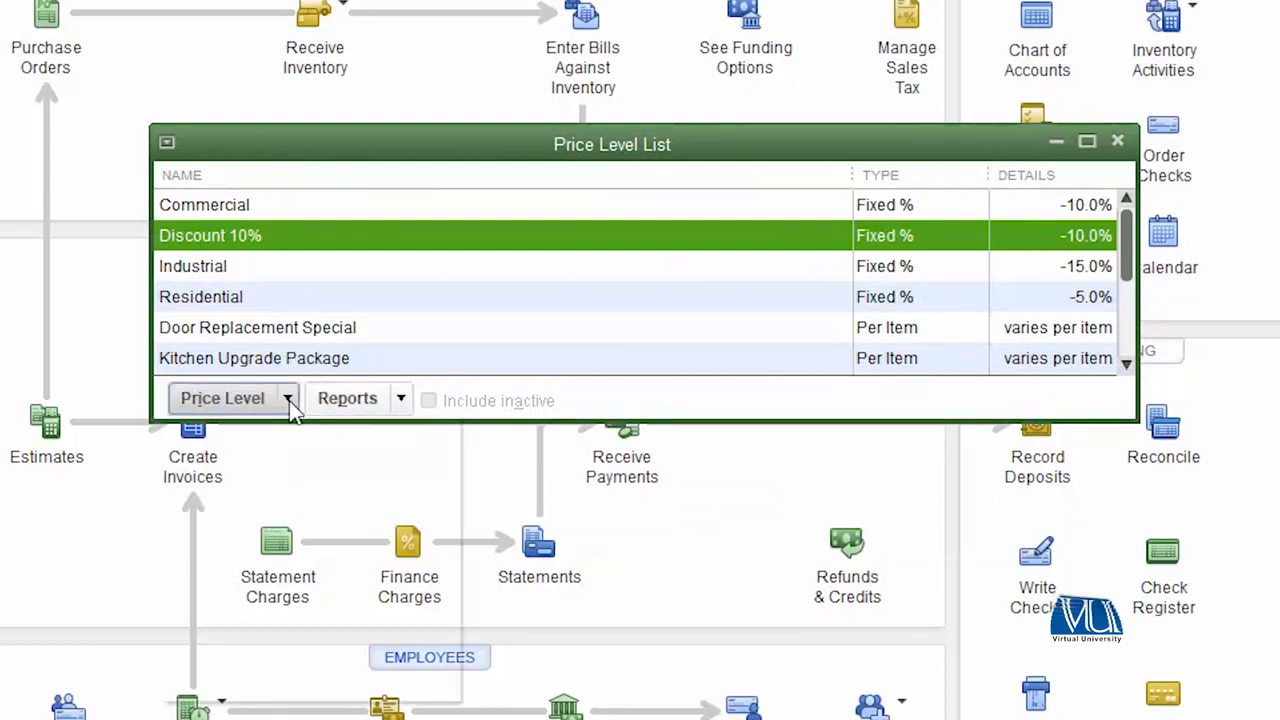
{"action": "left_click", "coordinate": [297, 431]}
{"action": "type", "text": "With Trans"}
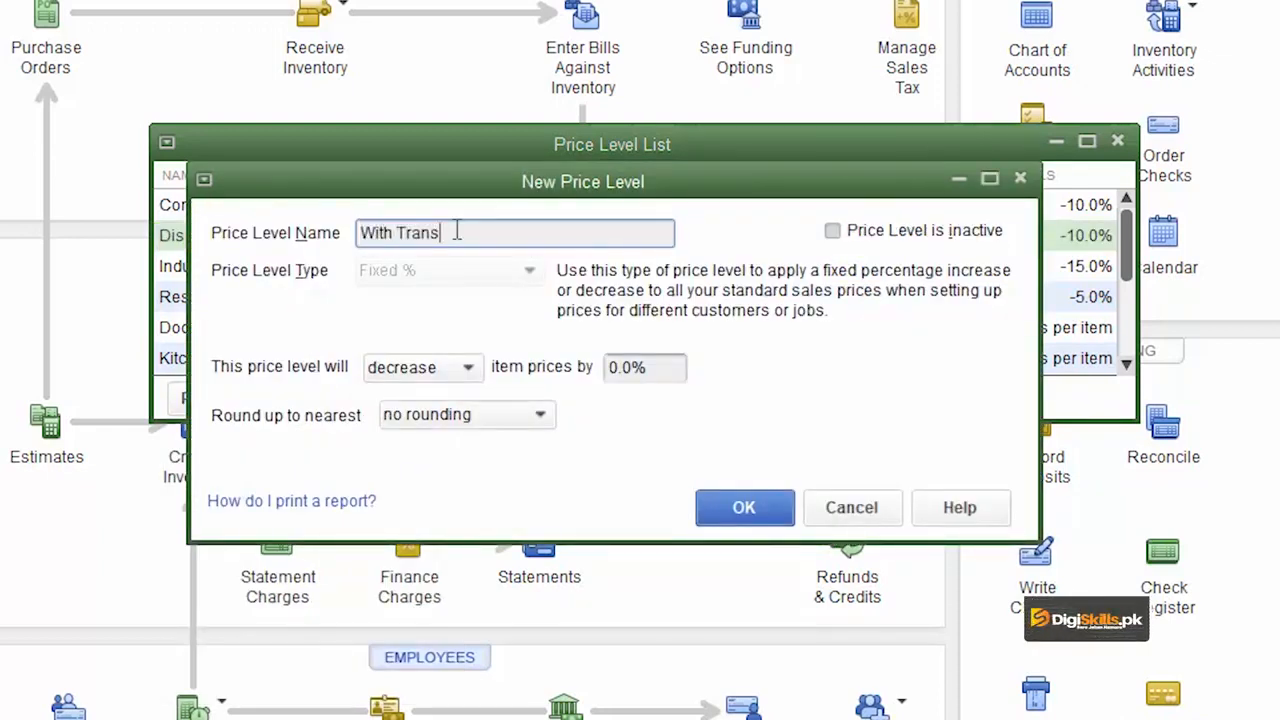
{"action": "left_click", "coordinate": [470, 370]}
{"action": "left_click", "coordinate": [462, 434]}
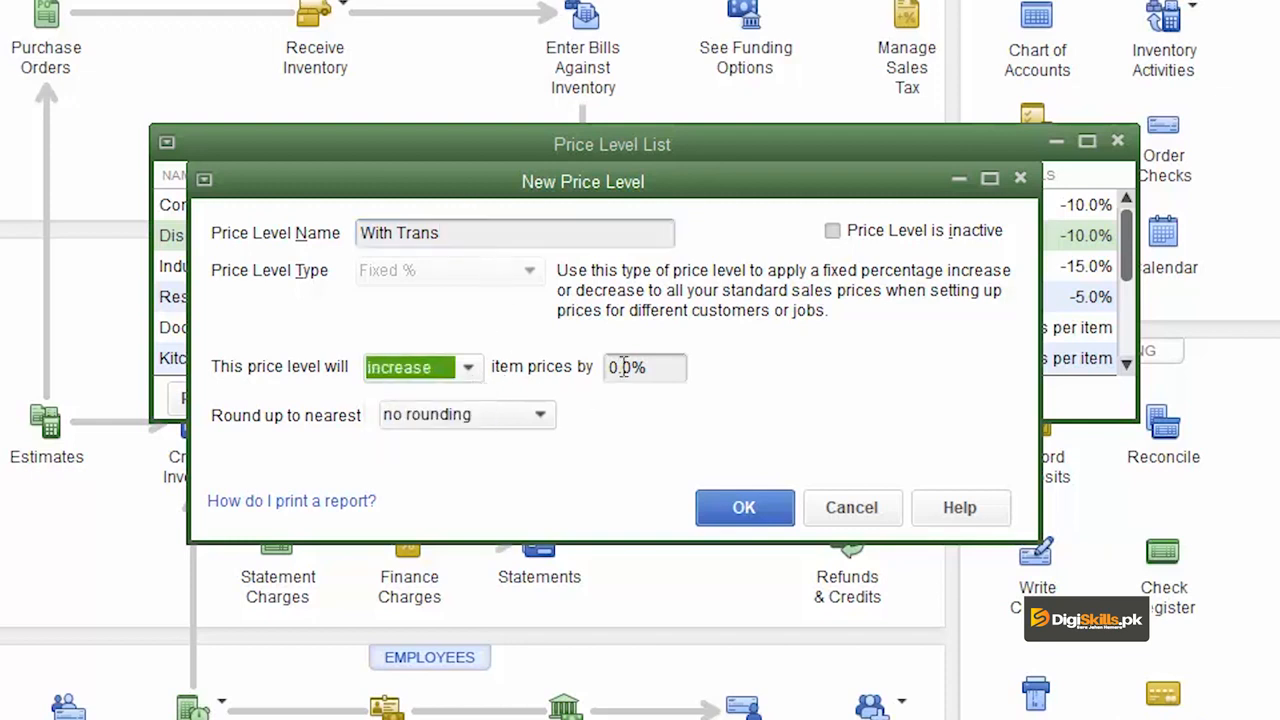
{"action": "left_click_drag", "start_coordinate": [600, 367], "coordinate": [618, 367]}
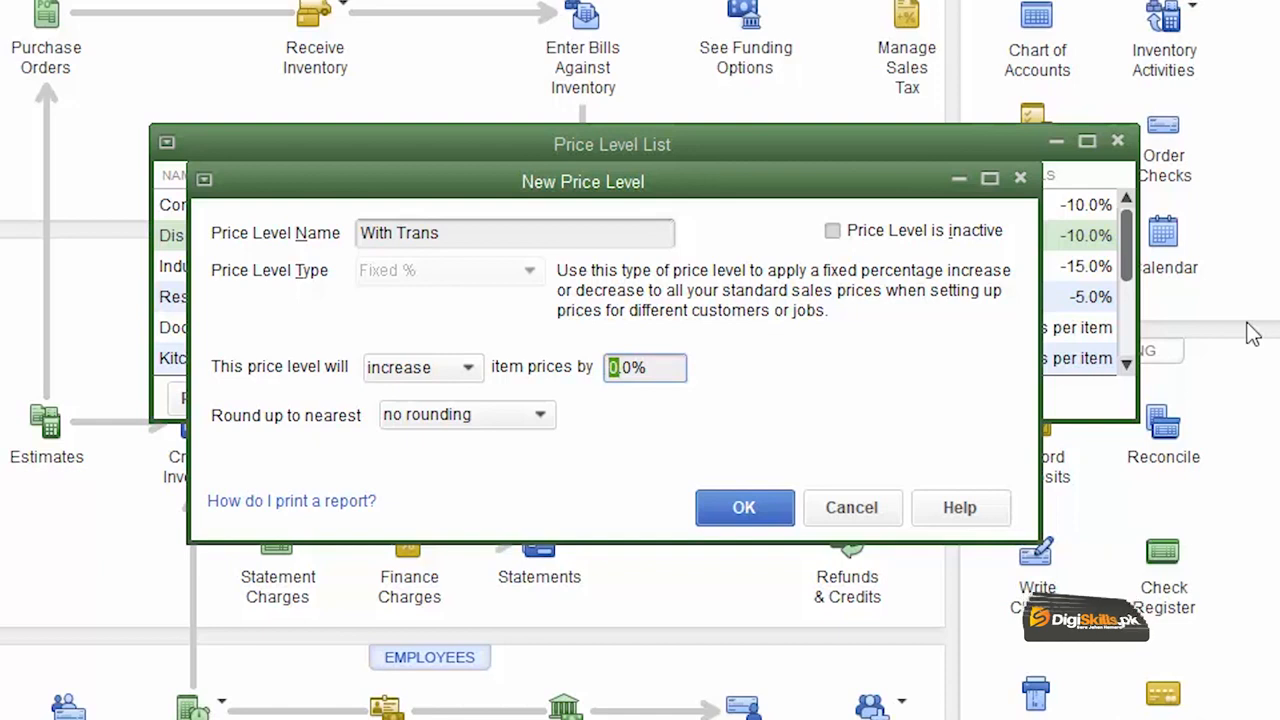
{"action": "type", "text": "10"}
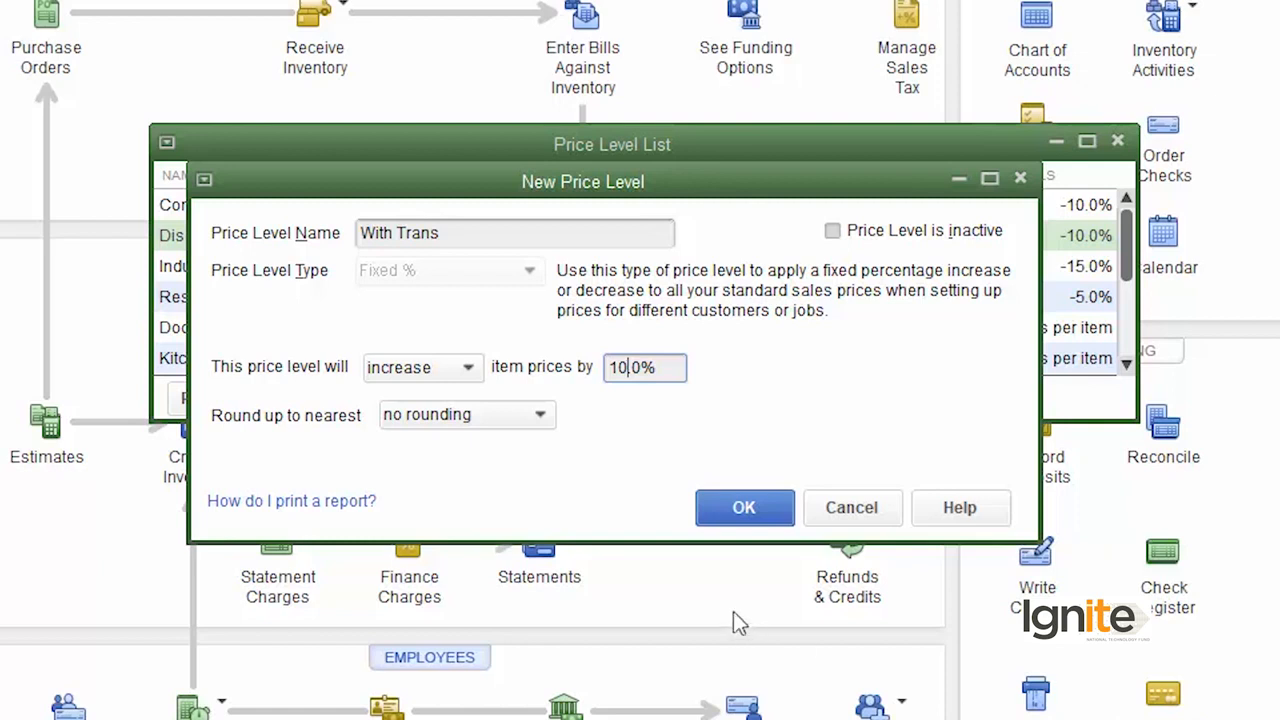
{"action": "left_click", "coordinate": [742, 510]}
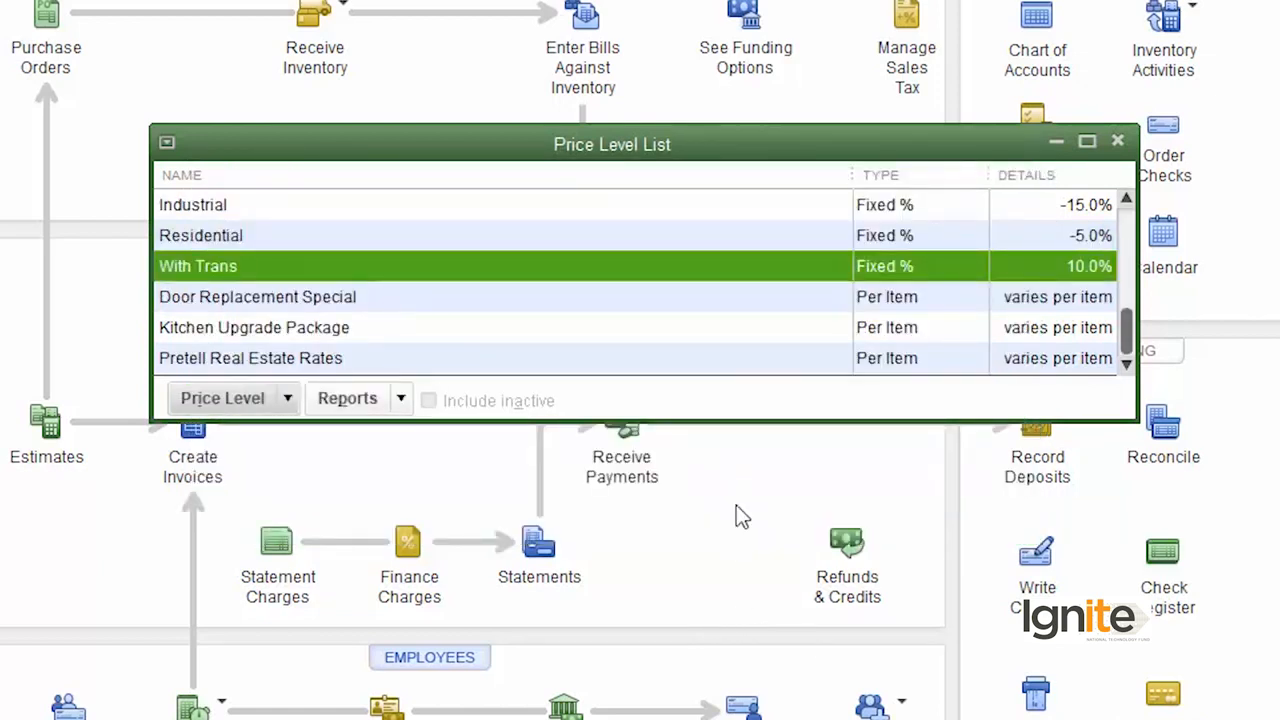
{"action": "scroll", "coordinate": [1100, 200], "scroll_direction": "up", "scroll_amount": 1}
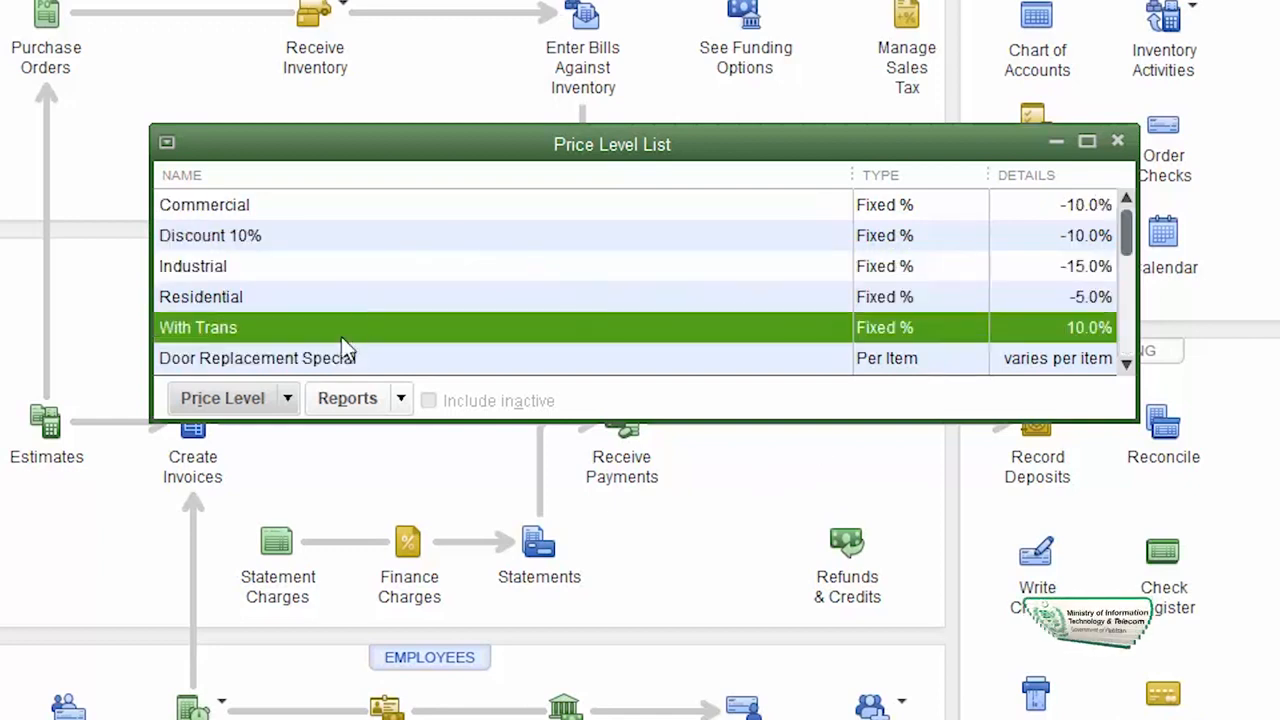
{"action": "left_click", "coordinate": [1119, 144]}
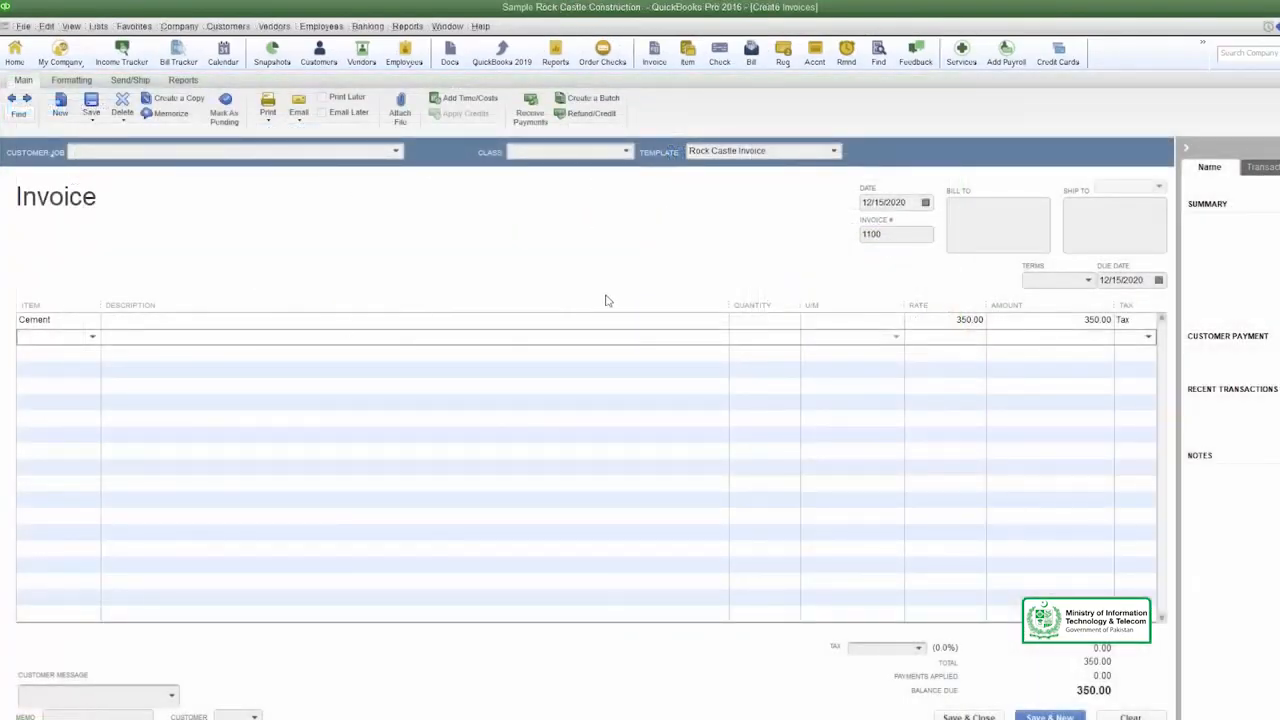
Step: Apply the Discount 10% price level to the rate of the Cement line on the invoice
{"action": "left_click", "coordinate": [975, 320]}
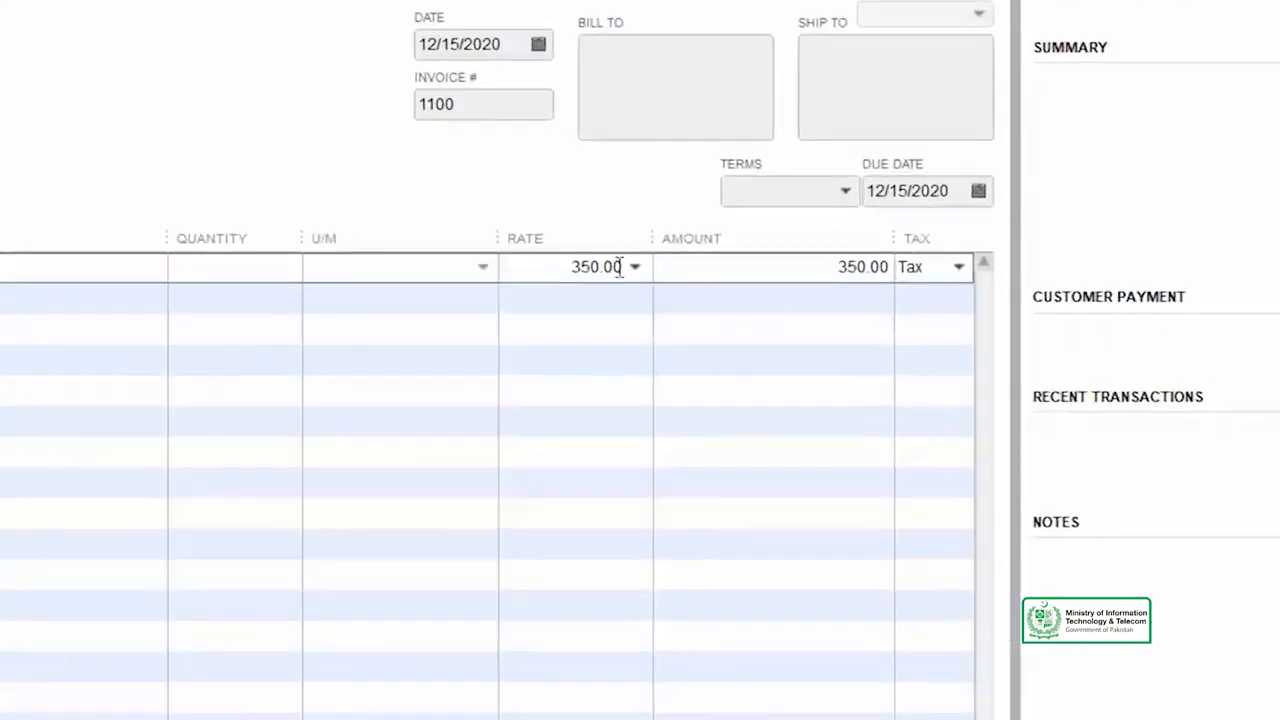
{"action": "left_click", "coordinate": [634, 267]}
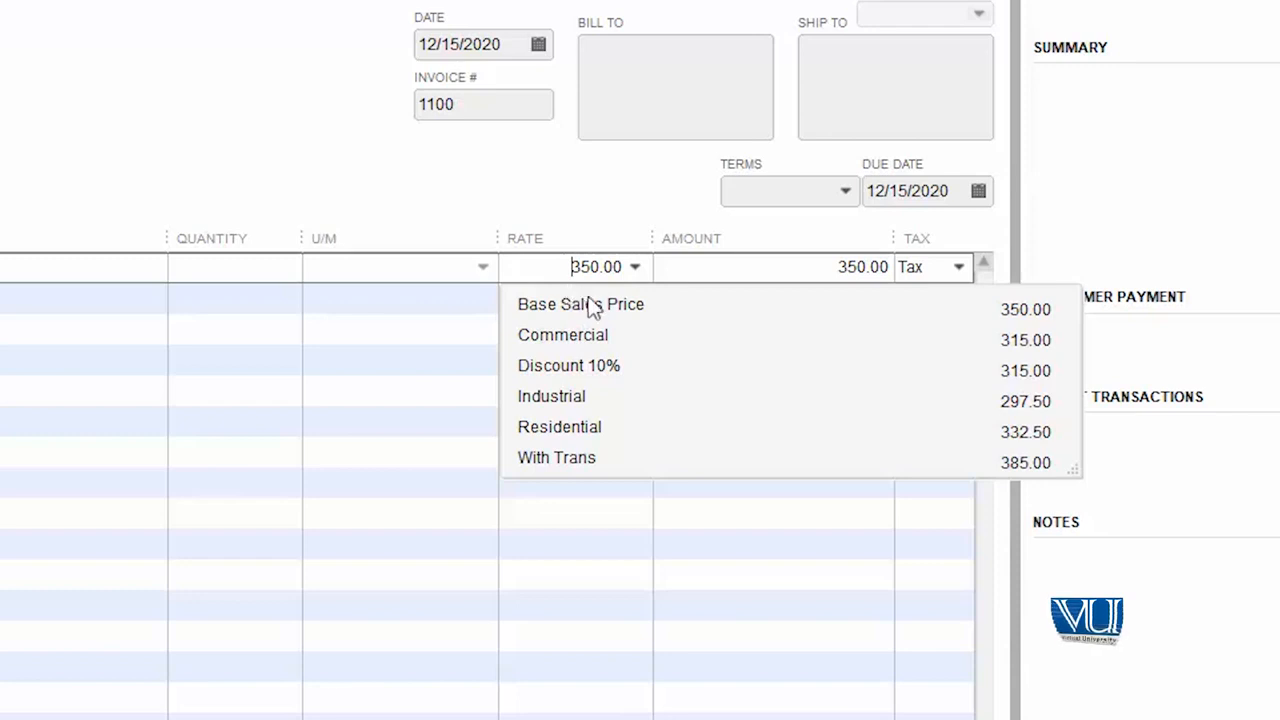
{"action": "left_click", "coordinate": [533, 366]}
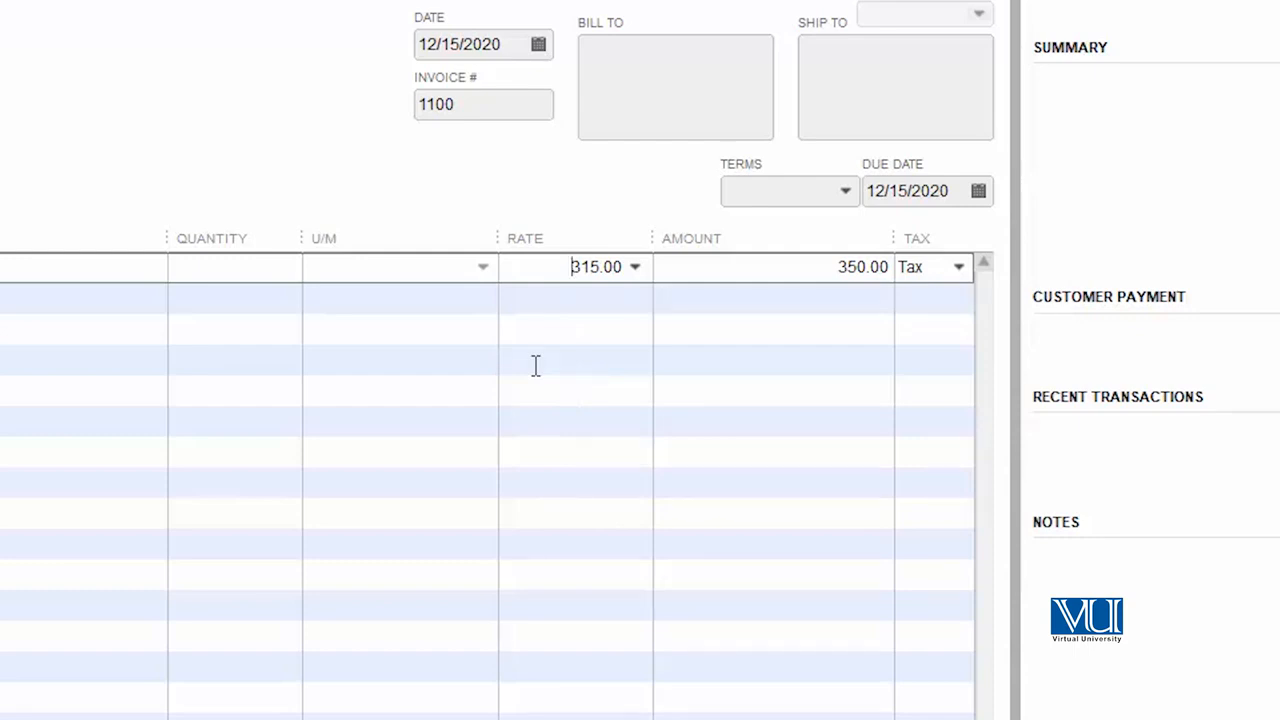
Step: Set the Cement line's quantity to 10 and apply the With Trans price level to its rate
{"action": "left_click", "coordinate": [225, 275]}
{"action": "type", "text": "10"}
{"action": "key", "text": "Tab"}
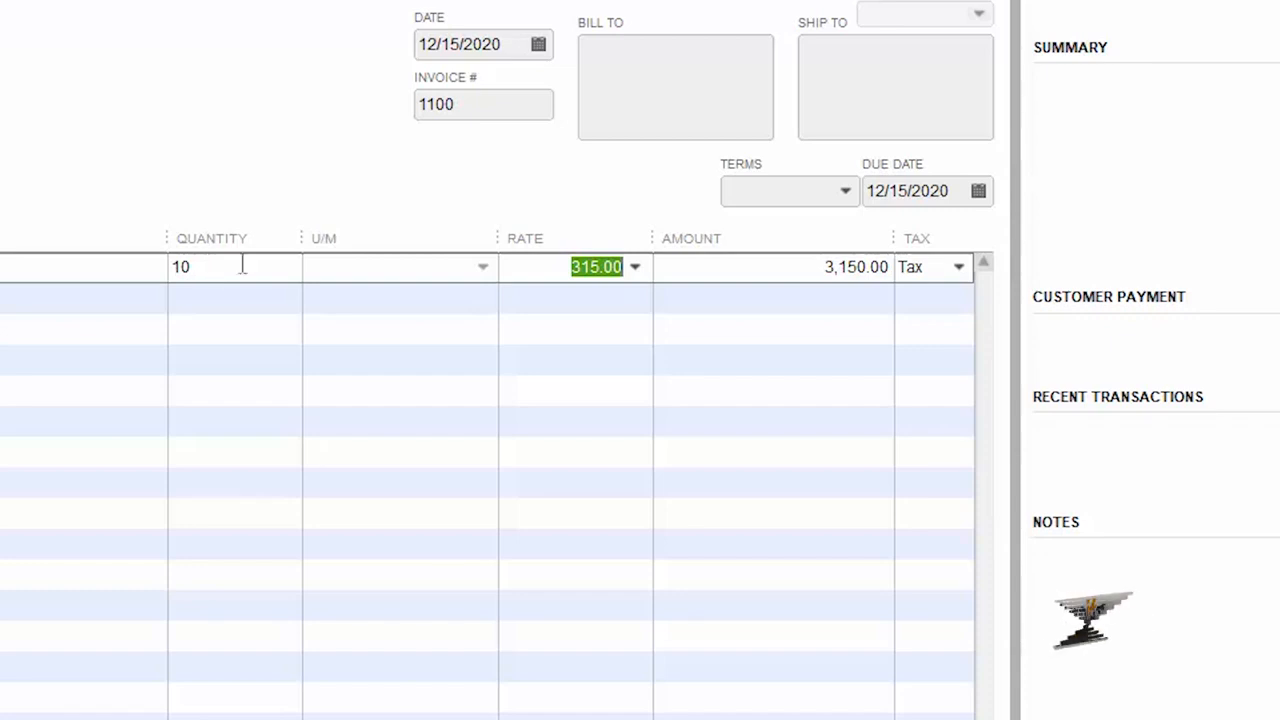
{"action": "left_click", "coordinate": [635, 268]}
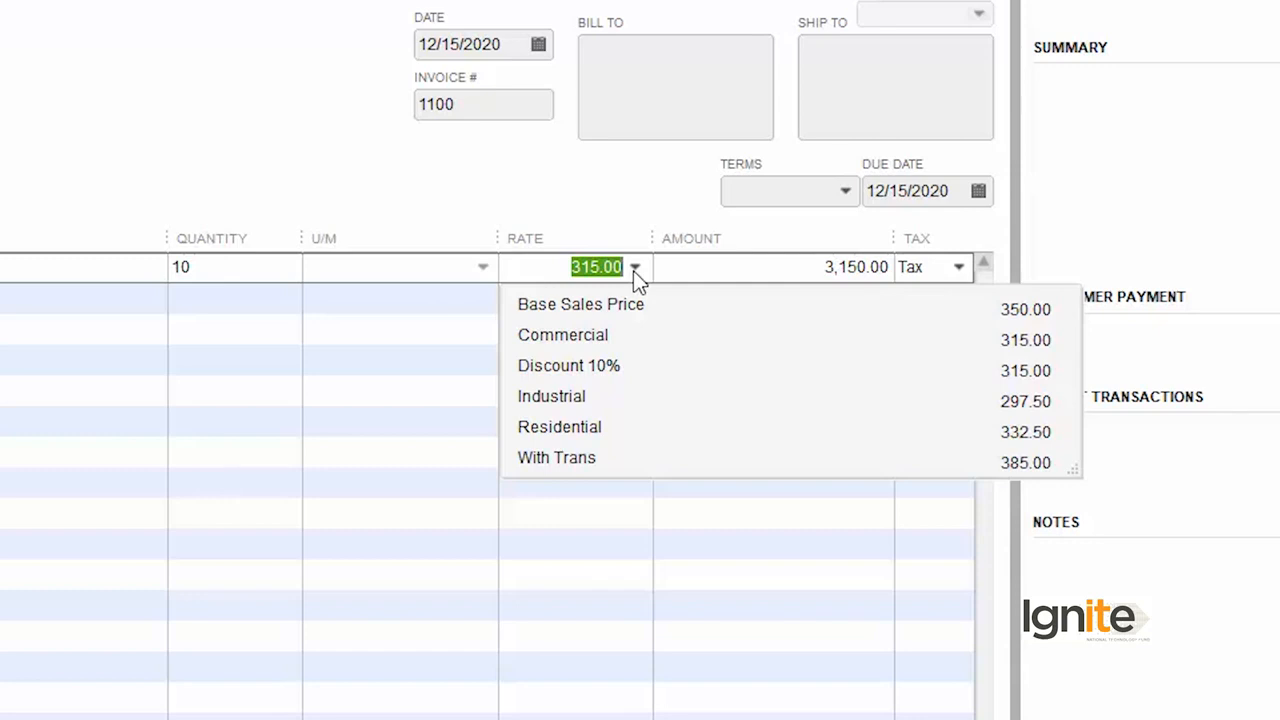
{"action": "left_click", "coordinate": [603, 460]}
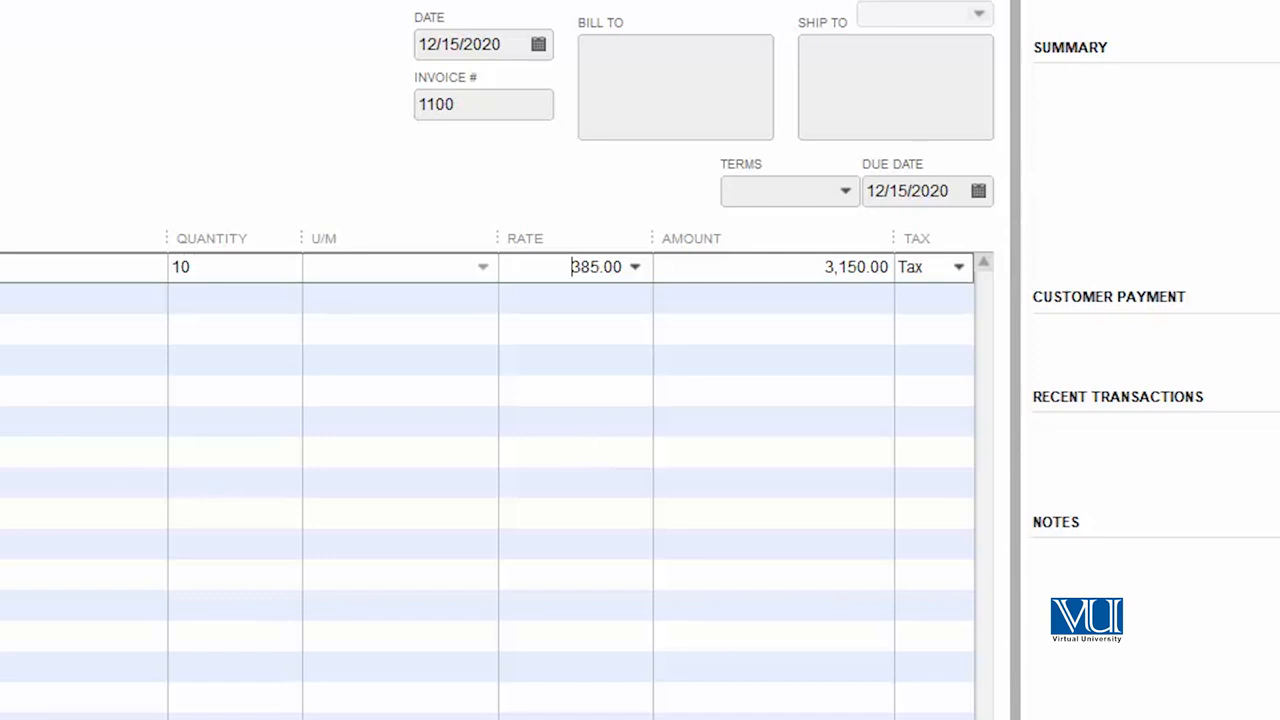
{"action": "left_click", "coordinate": [635, 268]}
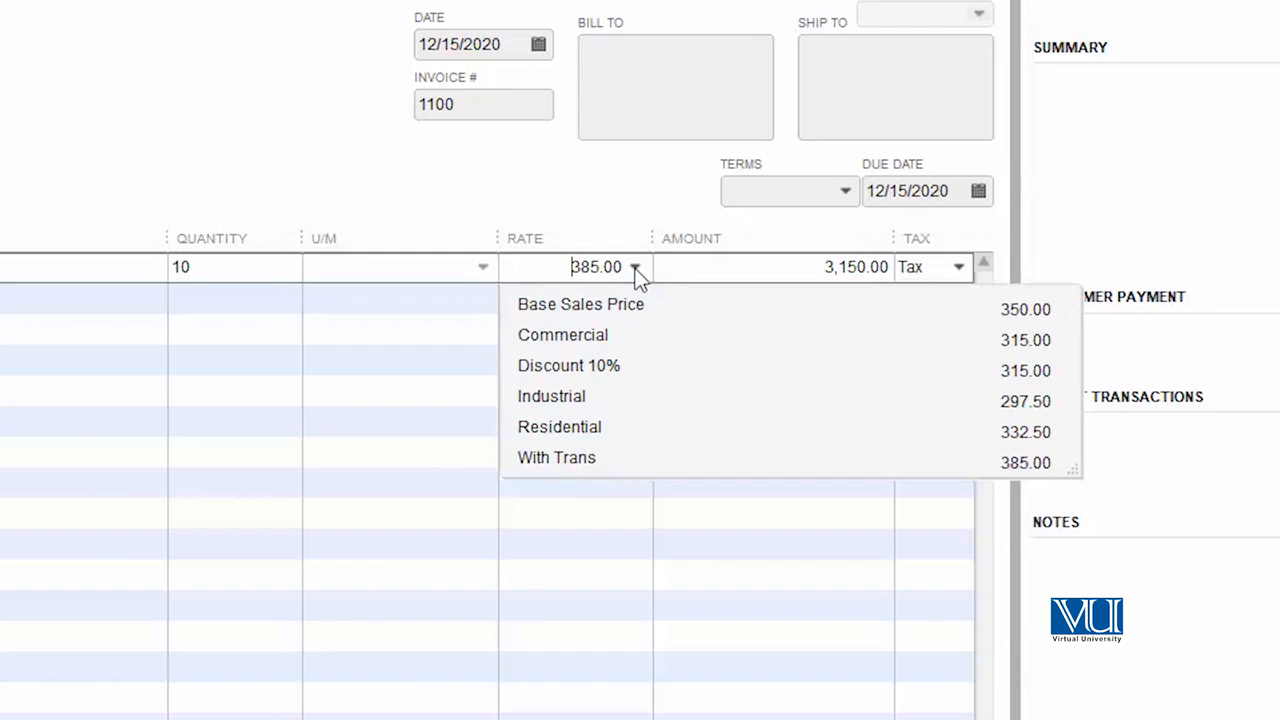
{"action": "left_click", "coordinate": [609, 460]}
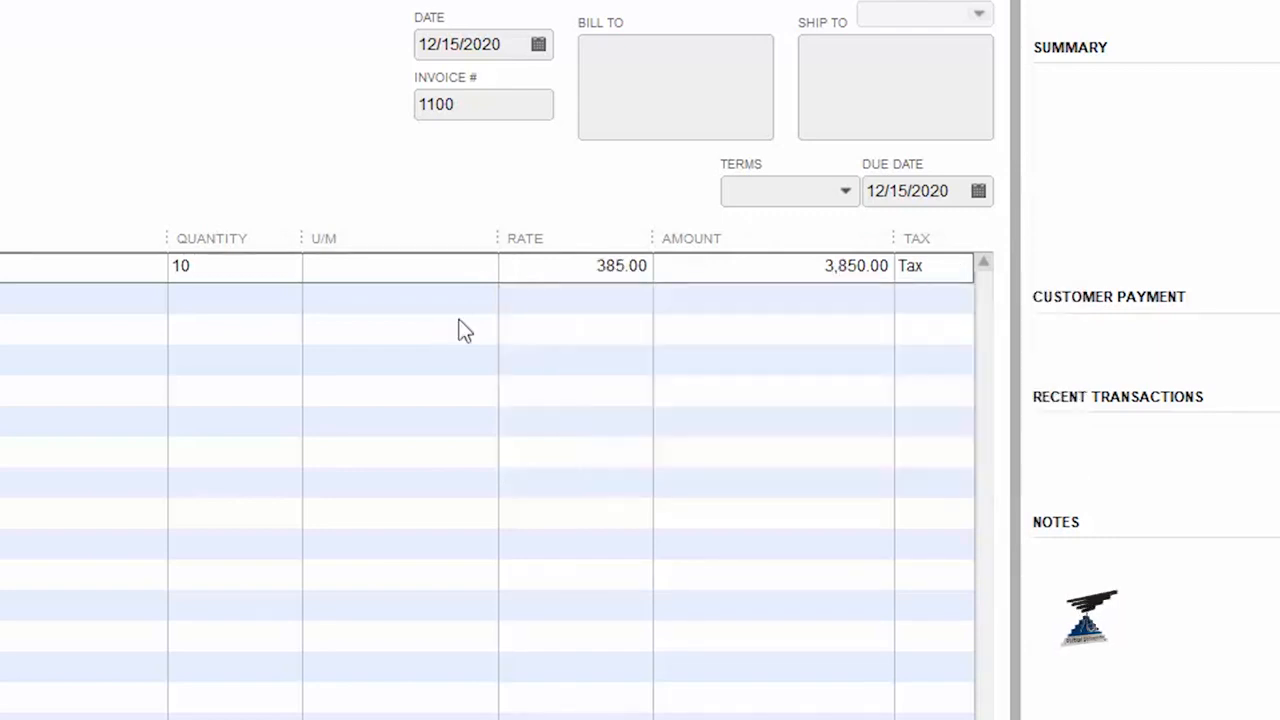
Step: Switch the Cement line's rate to Base Sales Price and change it again to the Discount 10% price level
{"action": "left_click", "coordinate": [634, 268]}
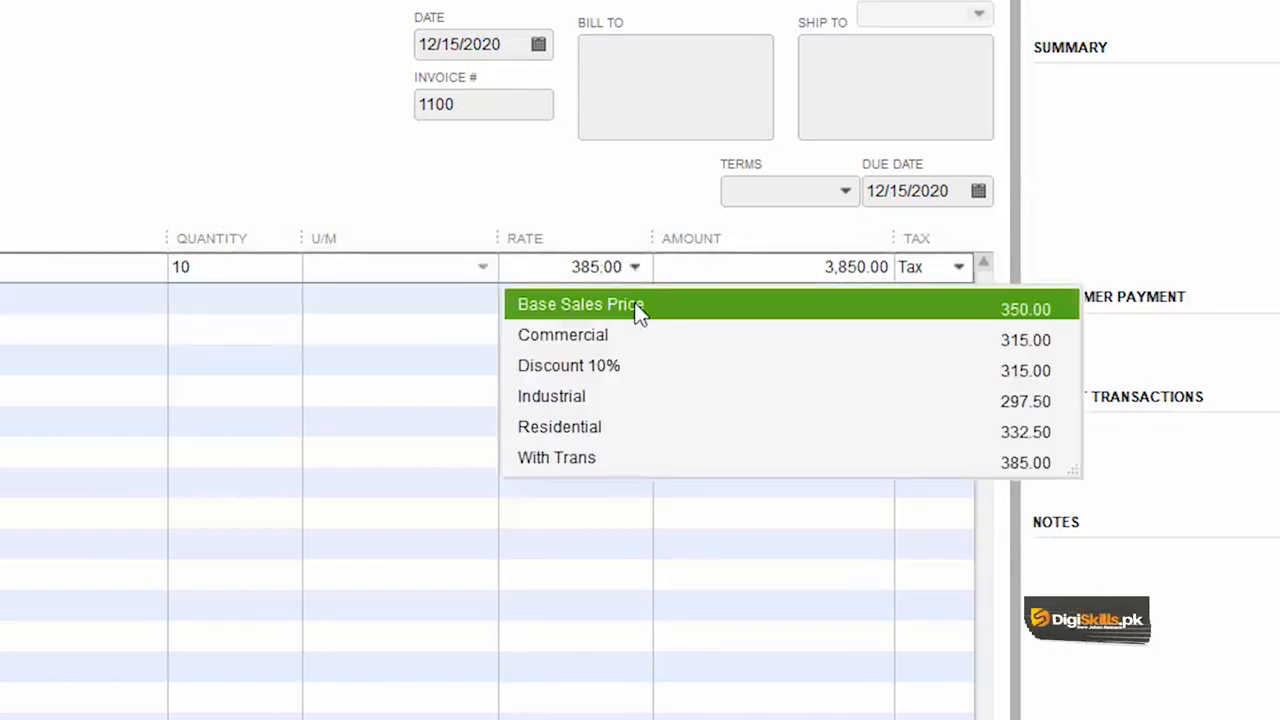
{"action": "left_click", "coordinate": [637, 313]}
{"action": "left_click", "coordinate": [634, 268]}
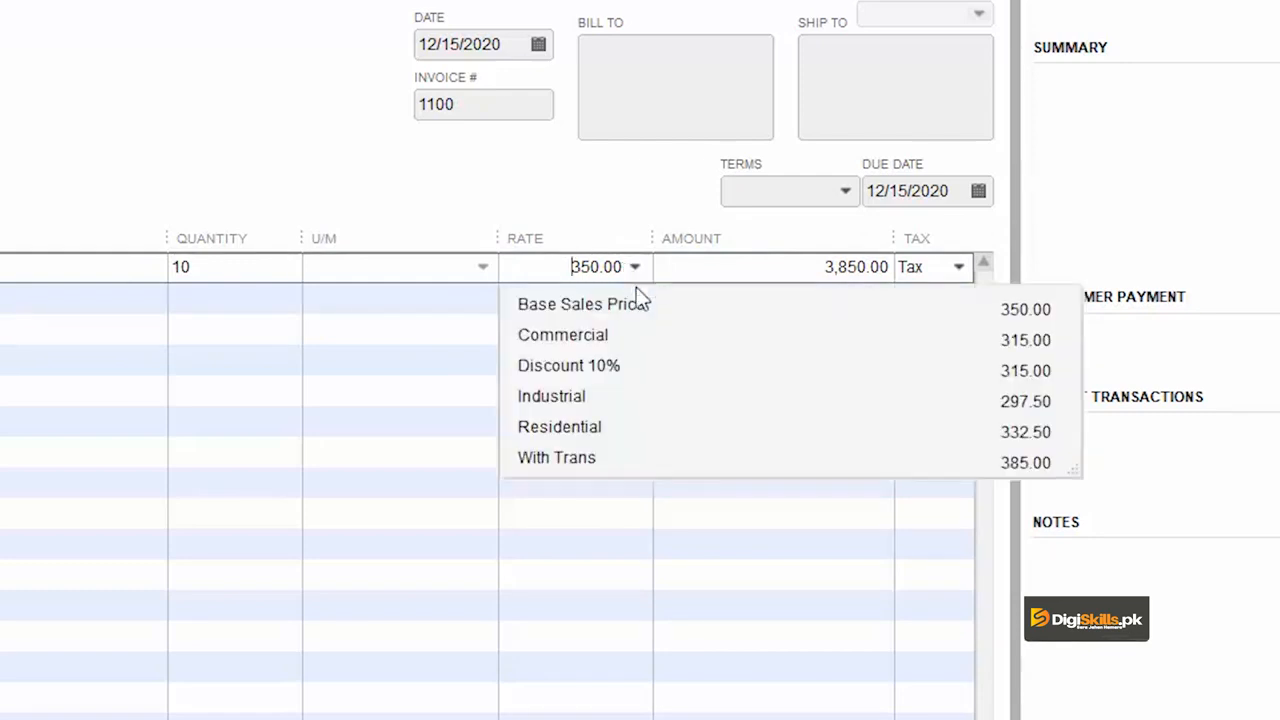
{"action": "left_click", "coordinate": [637, 366]}
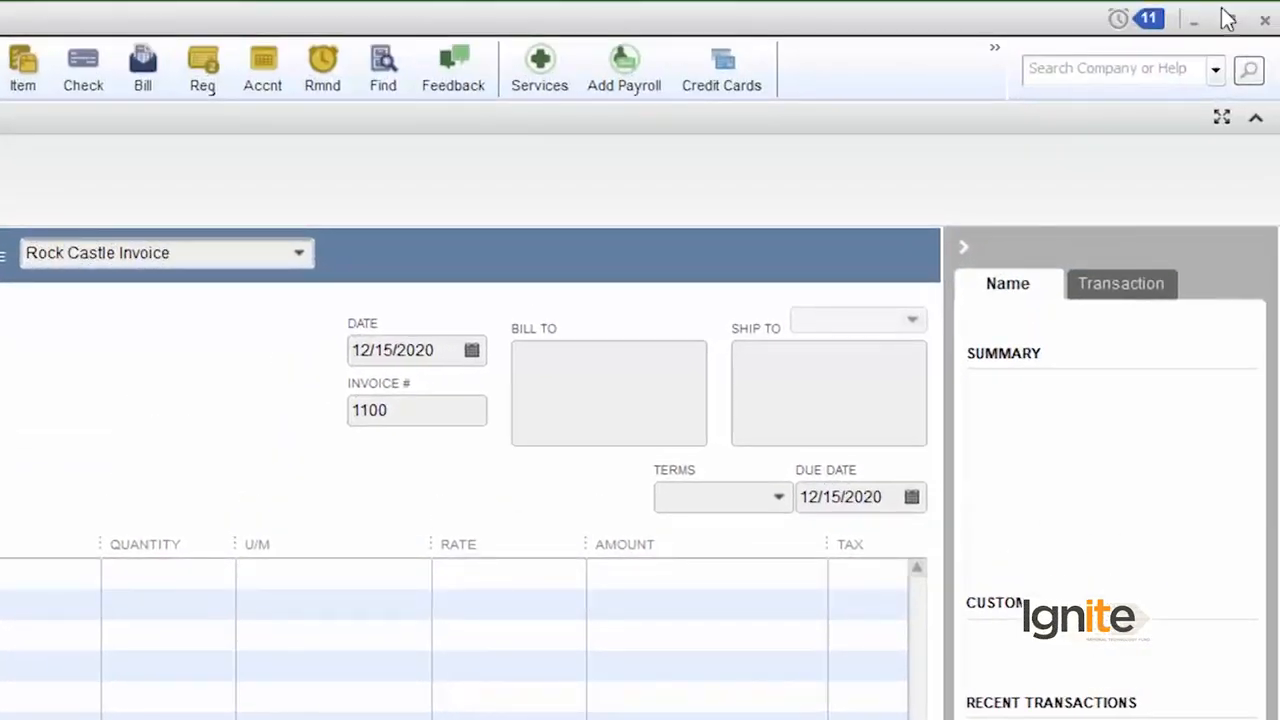
Step: Close the invoice and open the Customer Center record of the customer with the Family Room and Garage Repairs jobs for editing
{"action": "left_click", "coordinate": [1264, 20]}
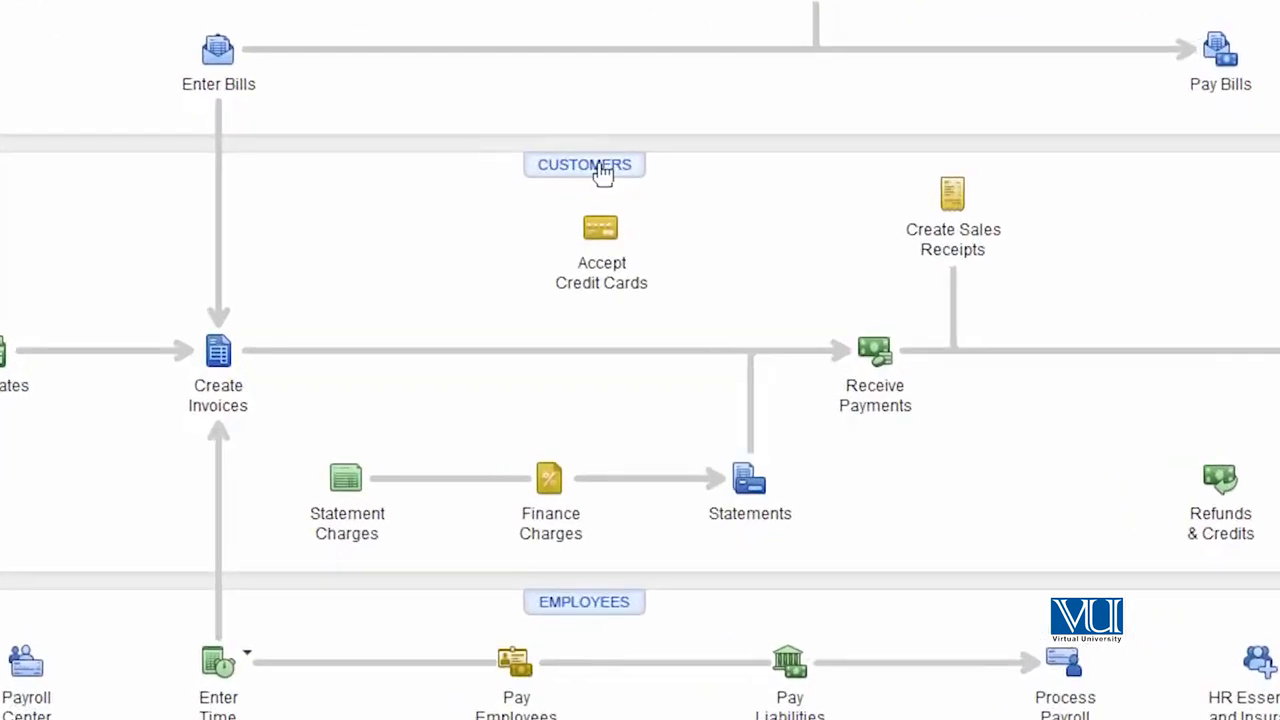
{"action": "left_click", "coordinate": [605, 172]}
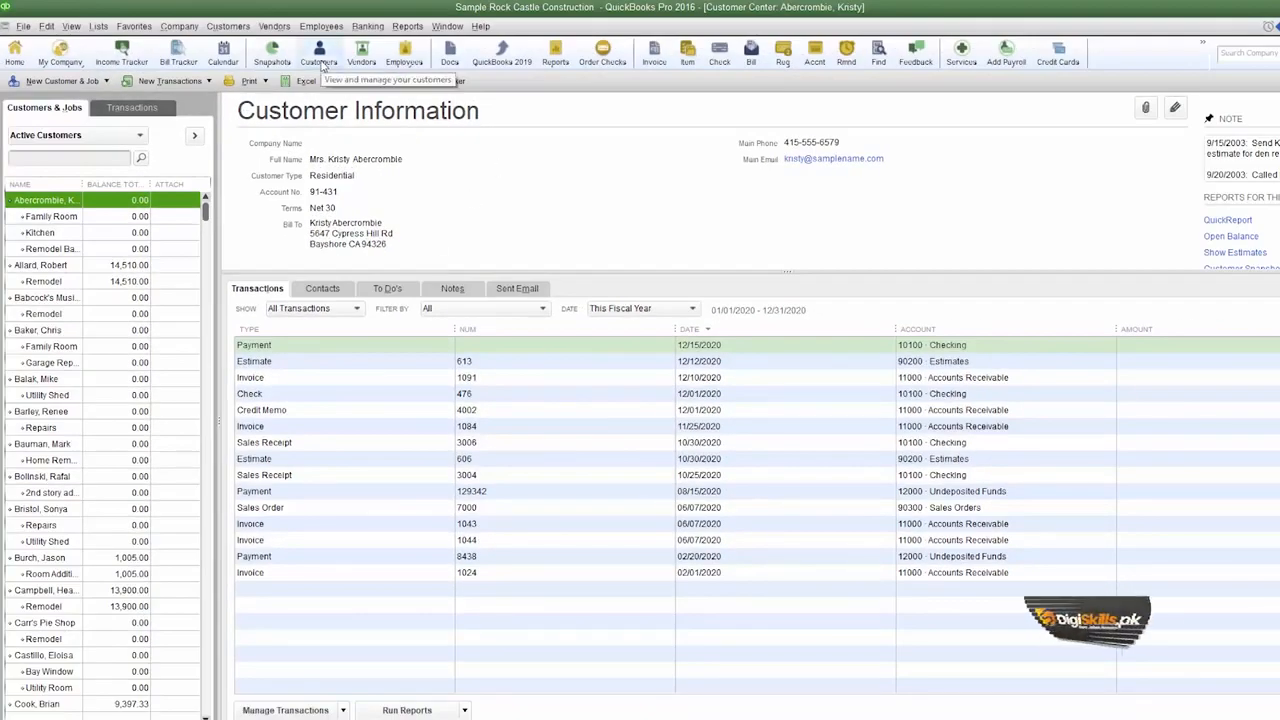
{"action": "left_click", "coordinate": [236, 30]}
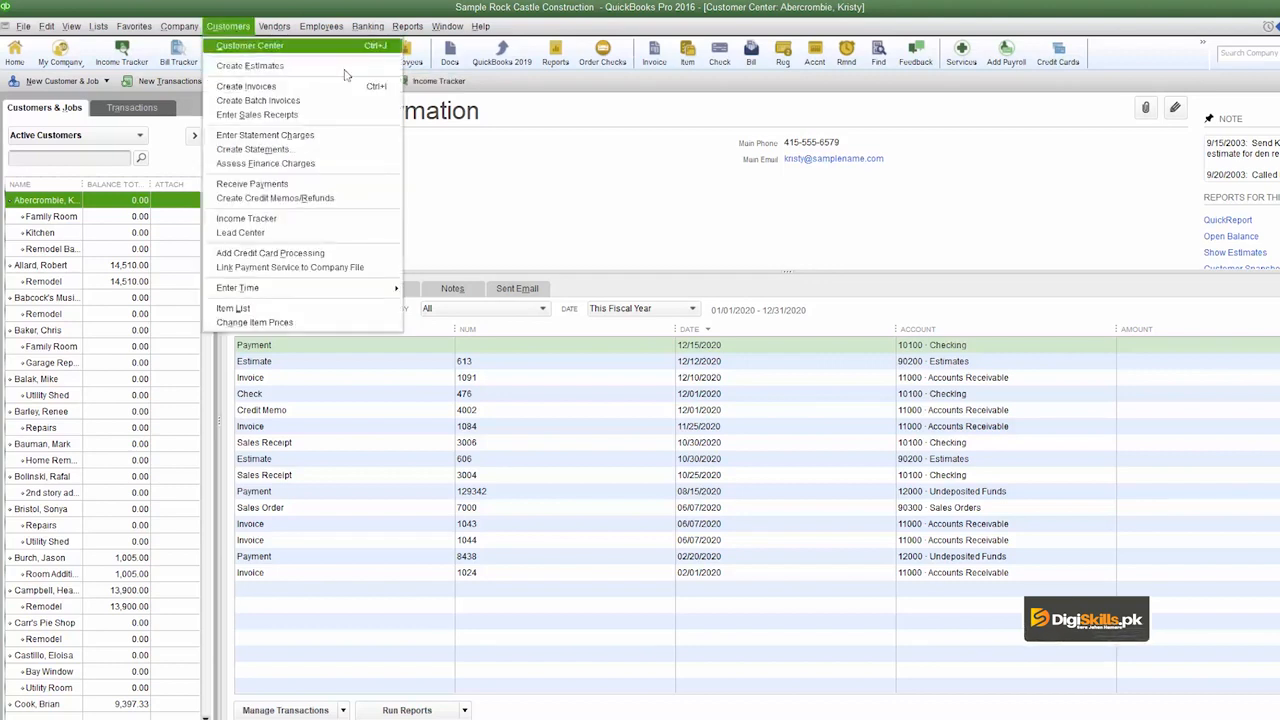
{"action": "left_click", "coordinate": [505, 152]}
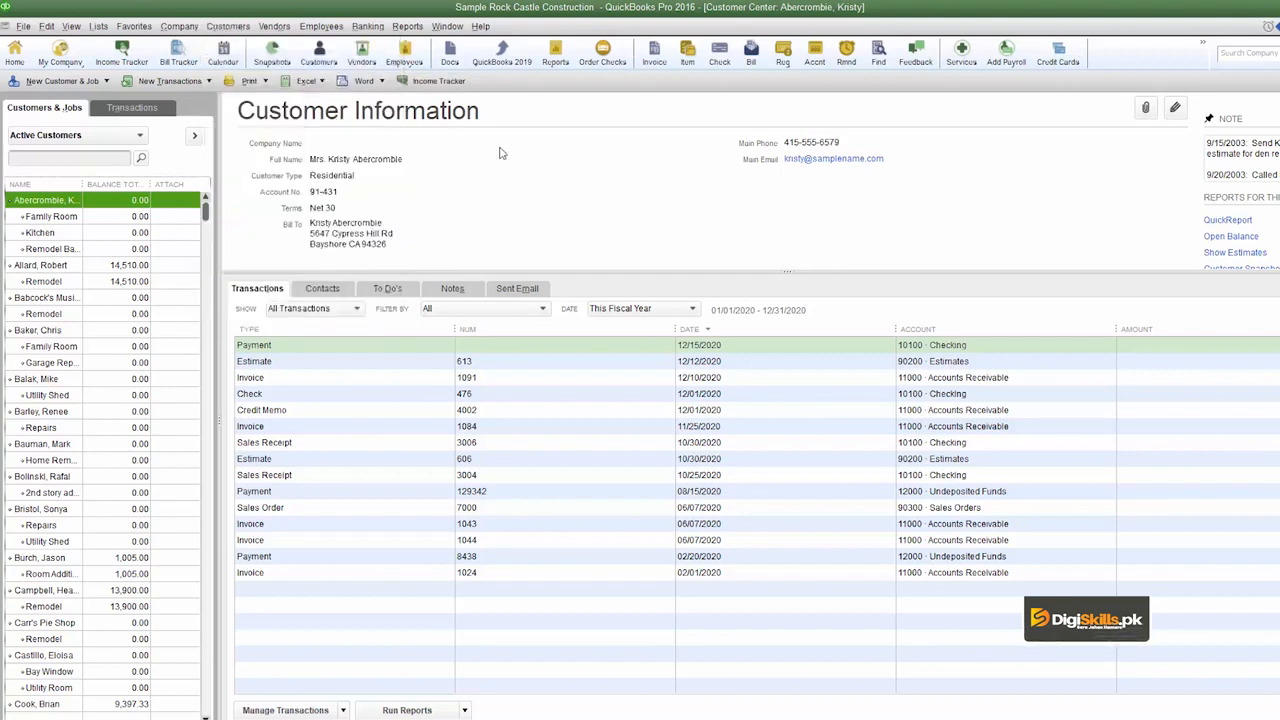
{"action": "left_click_drag", "start_coordinate": [85, 184], "coordinate": [113, 184]}
{"action": "double_click", "coordinate": [97, 331]}
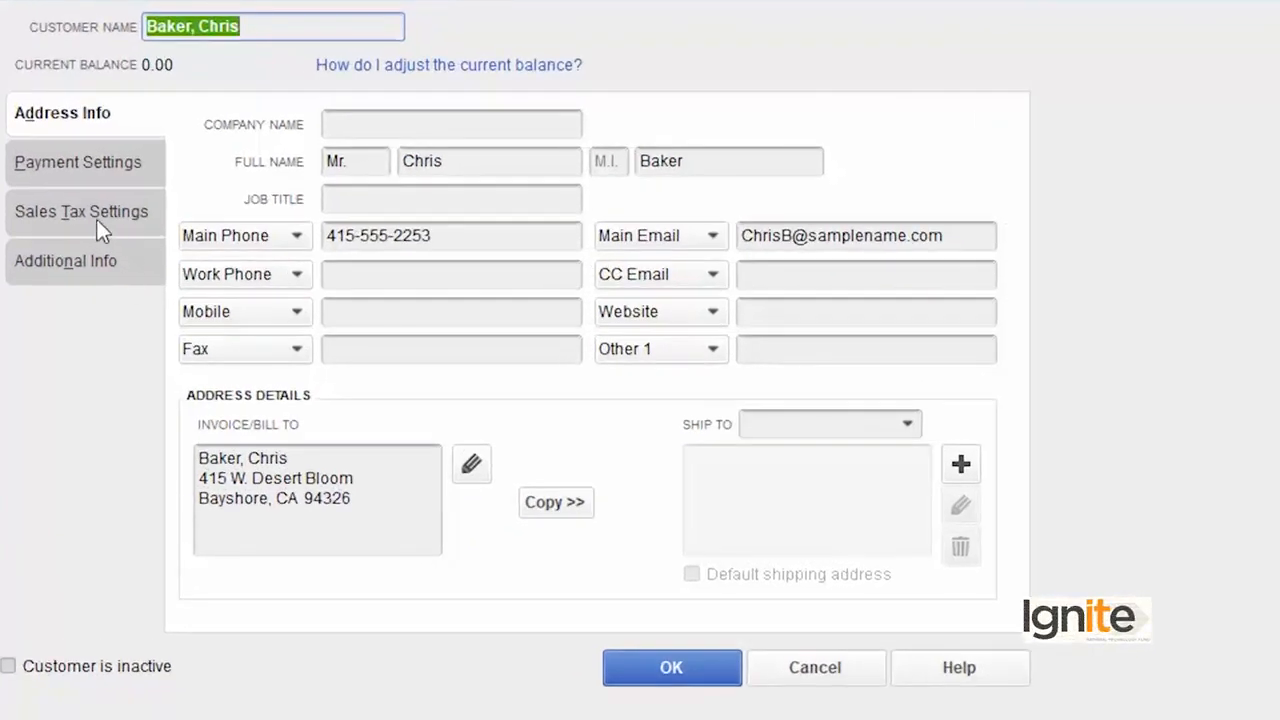
Step: Assign the Discount 10% price level in the customer's payment settings and save the record
{"action": "left_click", "coordinate": [115, 259]}
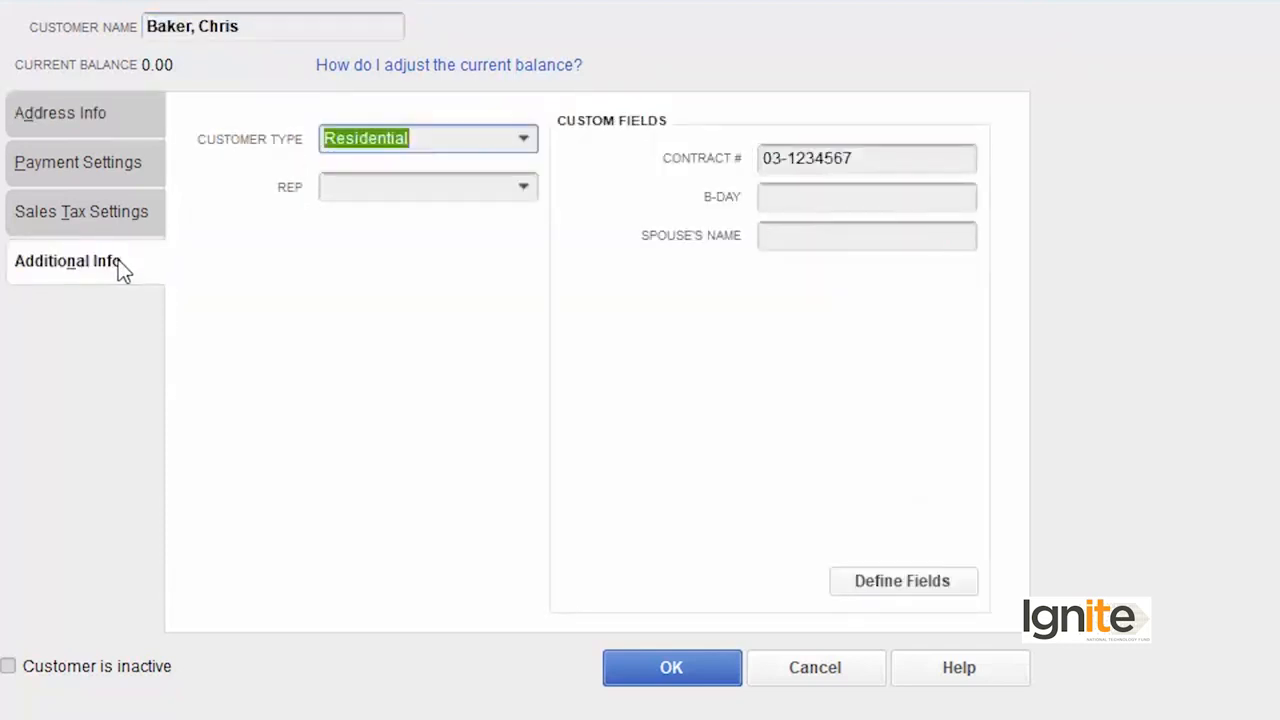
{"action": "left_click", "coordinate": [103, 167]}
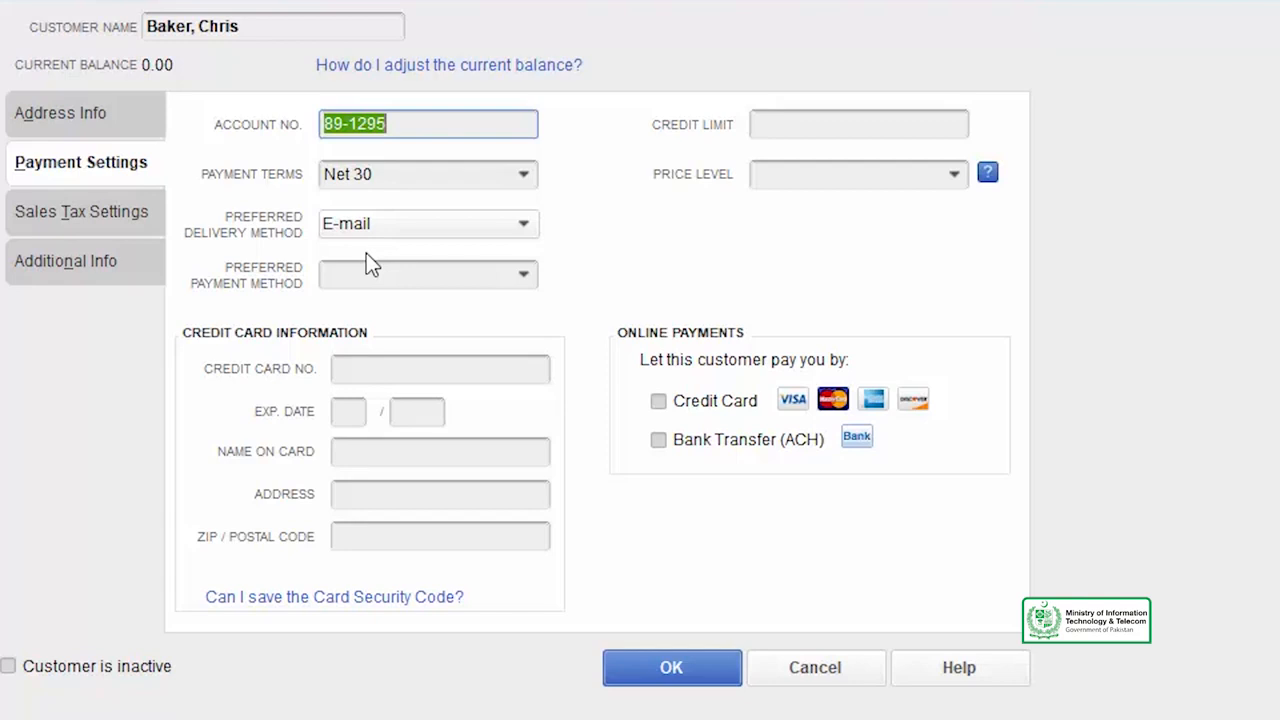
{"action": "left_click", "coordinate": [956, 173]}
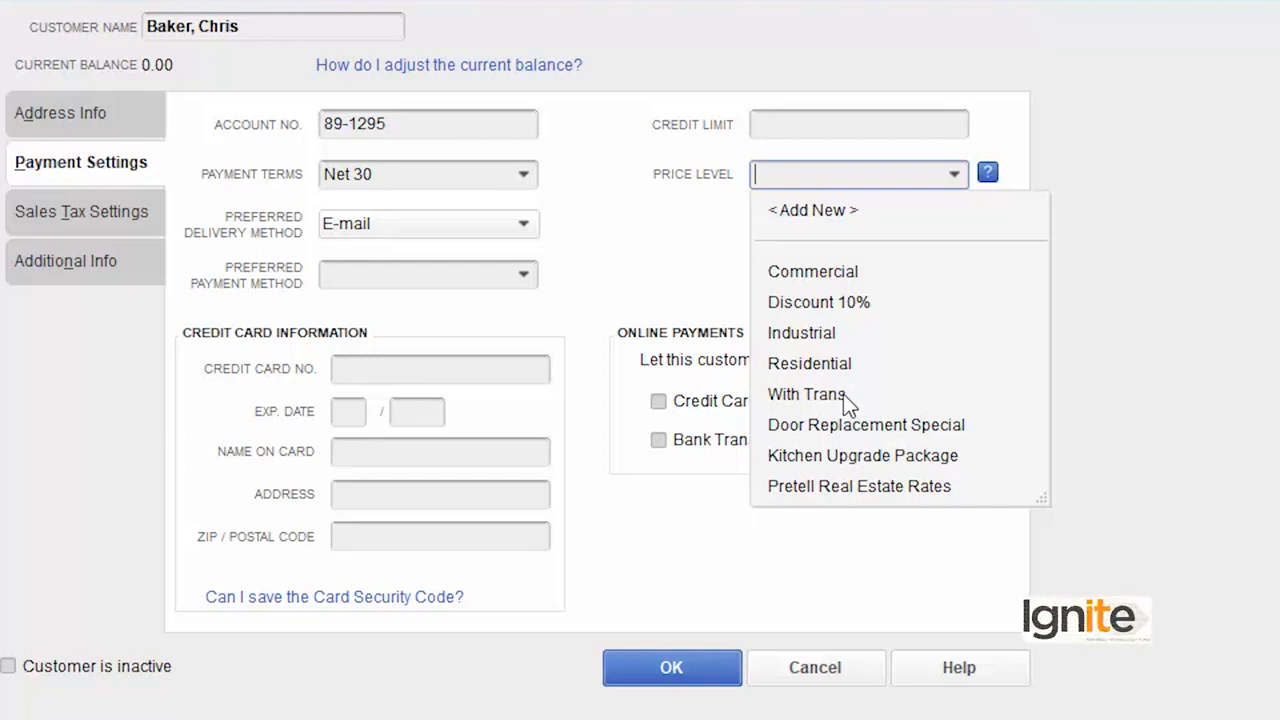
{"action": "left_click", "coordinate": [824, 309]}
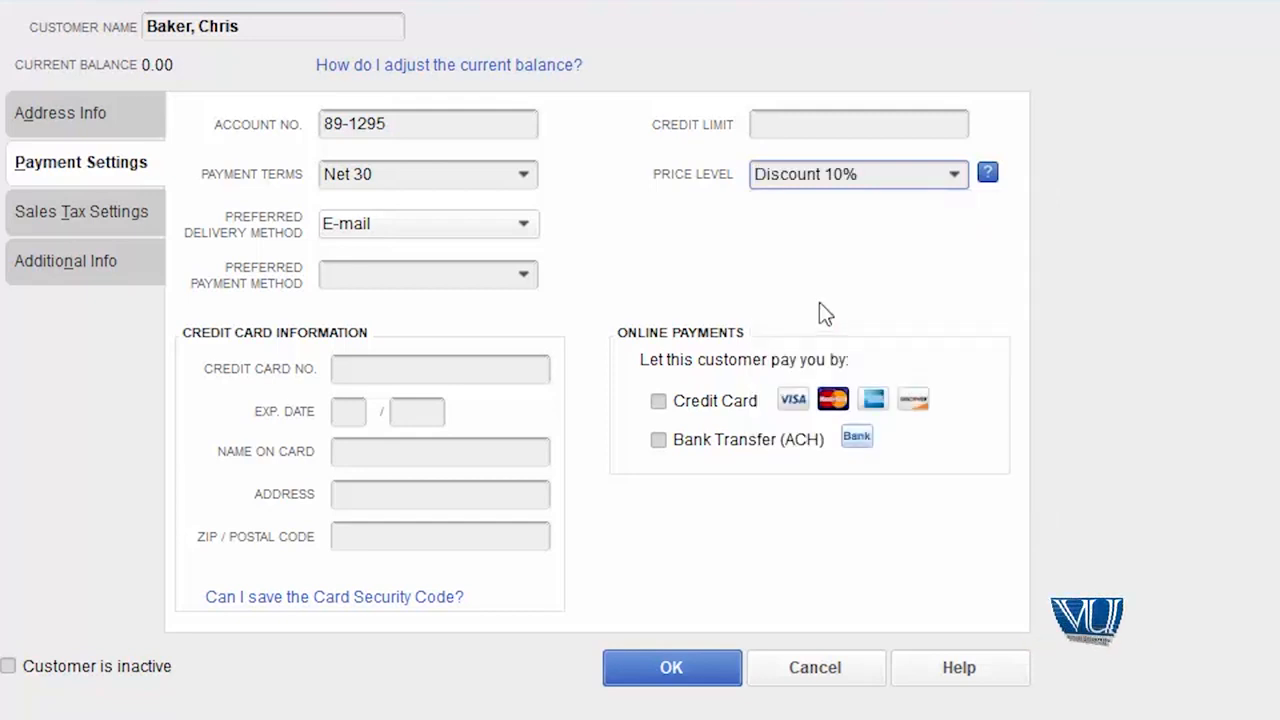
{"action": "left_click", "coordinate": [668, 668]}
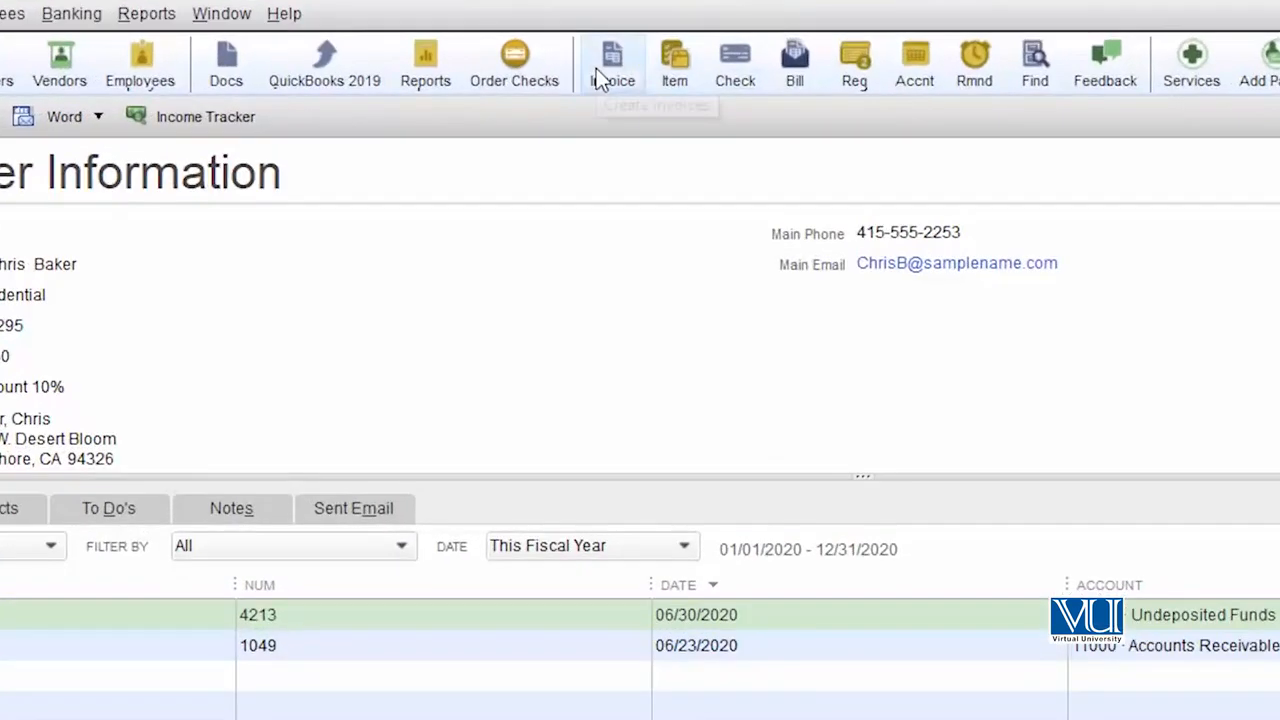
Step: Start an invoice for the same customer with a Cement item line, and check the price levels offered for its rate
{"action": "left_click", "coordinate": [646, 55]}
{"action": "left_click", "coordinate": [394, 150]}
{"action": "left_click", "coordinate": [88, 340]}
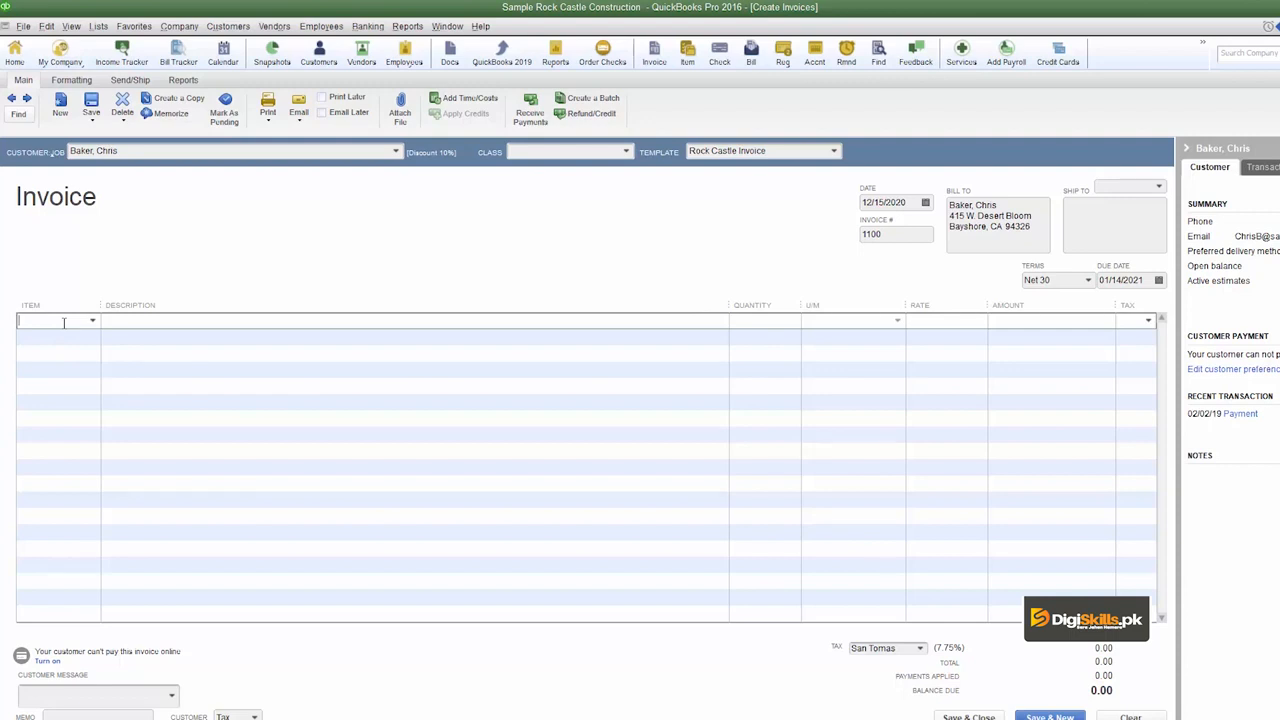
{"action": "type", "text": "Ce"}
{"action": "key", "text": "Tab"}
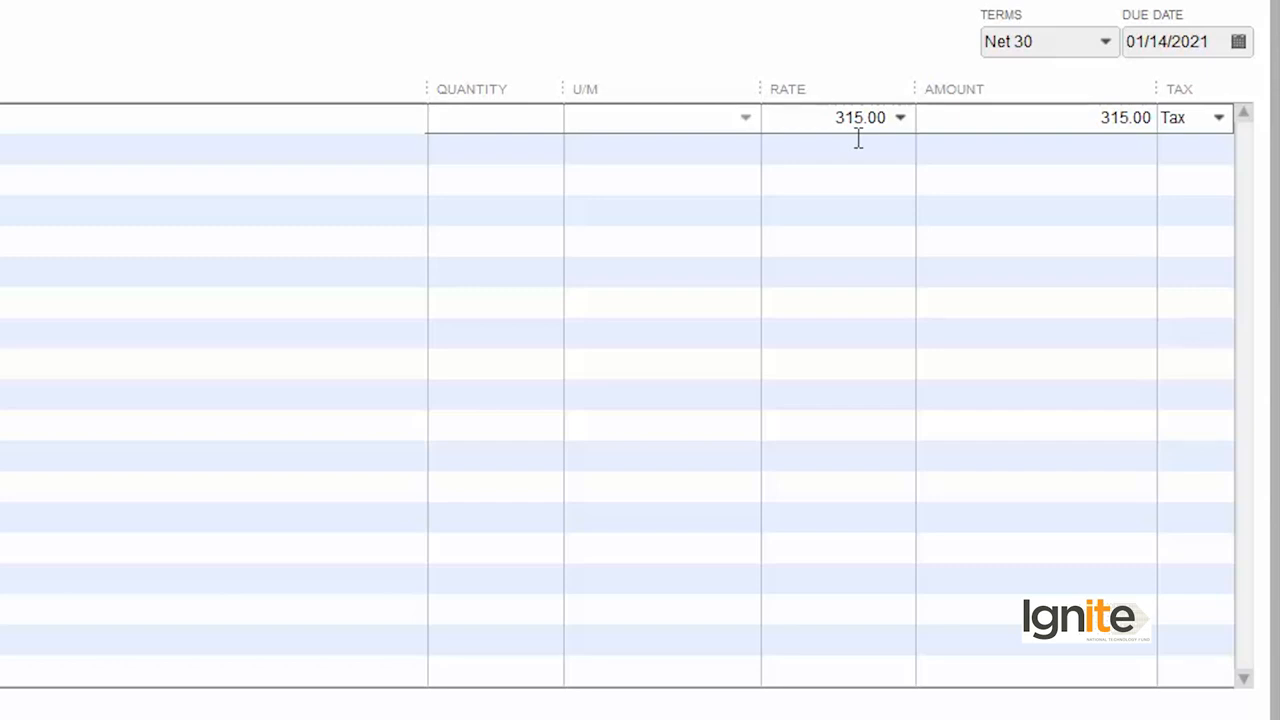
{"action": "left_click", "coordinate": [900, 120]}
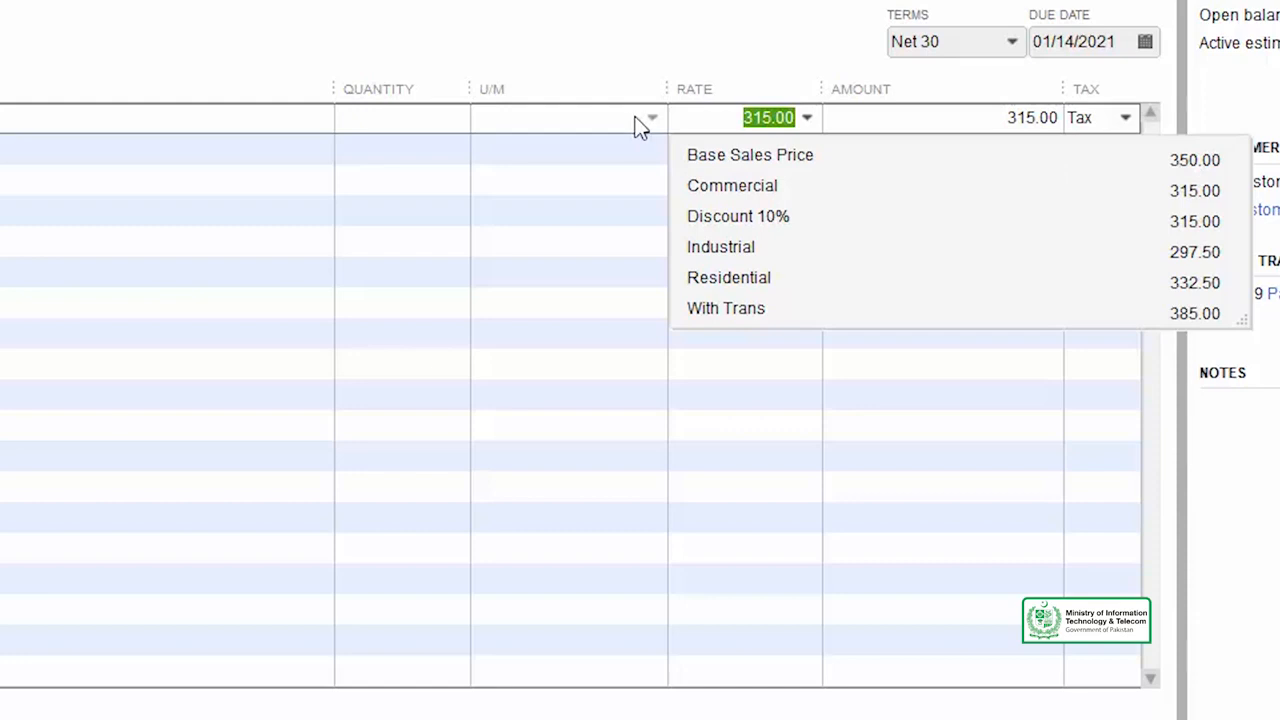
{"action": "left_click", "coordinate": [669, 91]}
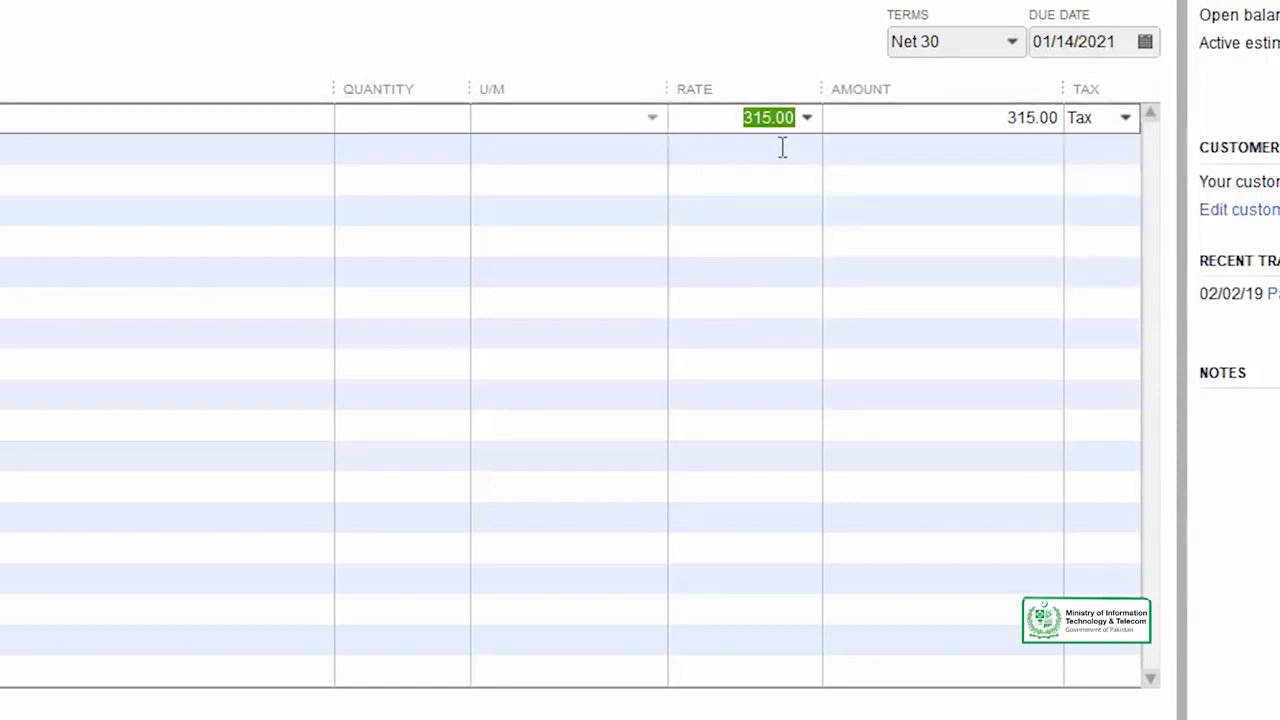